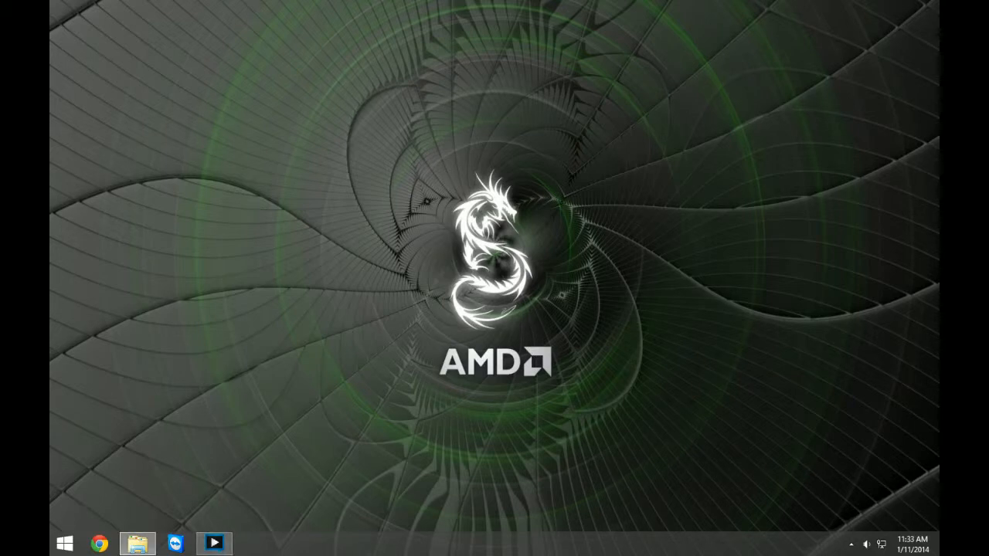
# Bring up the FTB Server folder window and maximize it.
pyautogui.click(138, 544)
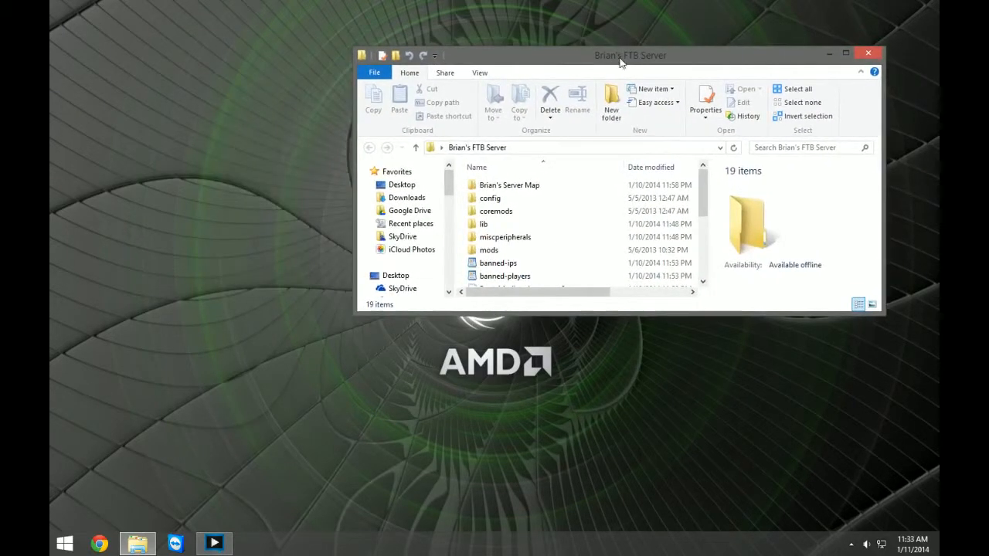
pyautogui.doubleClick(623, 62)
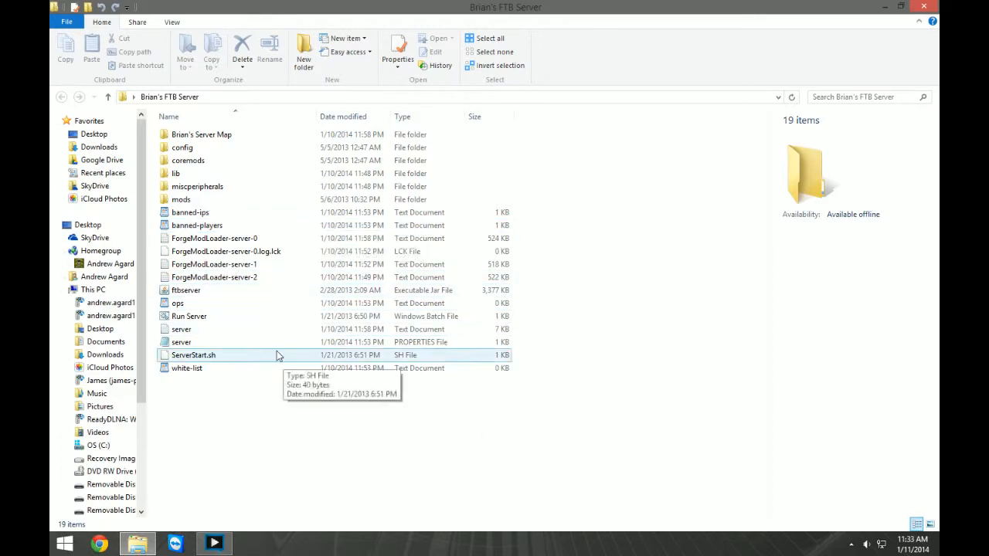
# Search the system for cmd and open a Command Prompt window, keeping it at its default size.
pyautogui.click(66, 543)
pyautogui.scroll(-5, 653, 439)
pyautogui.scroll(5, 653, 439)
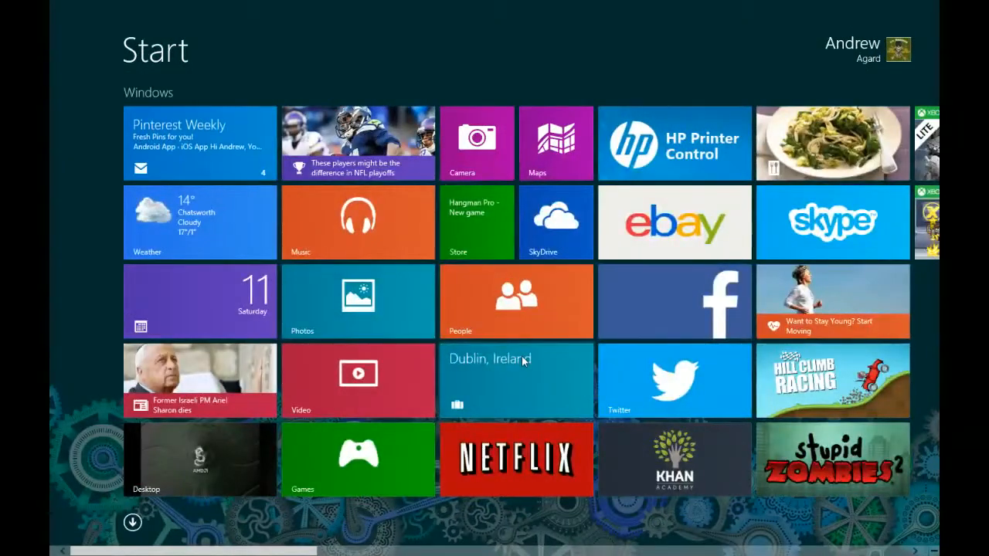
pyautogui.write('cmd')
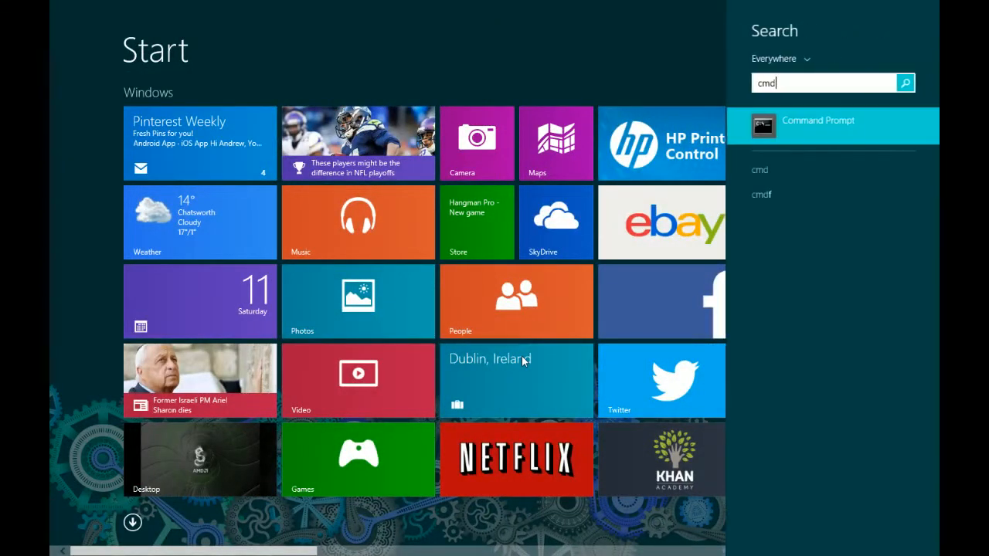
pyautogui.press('Return')
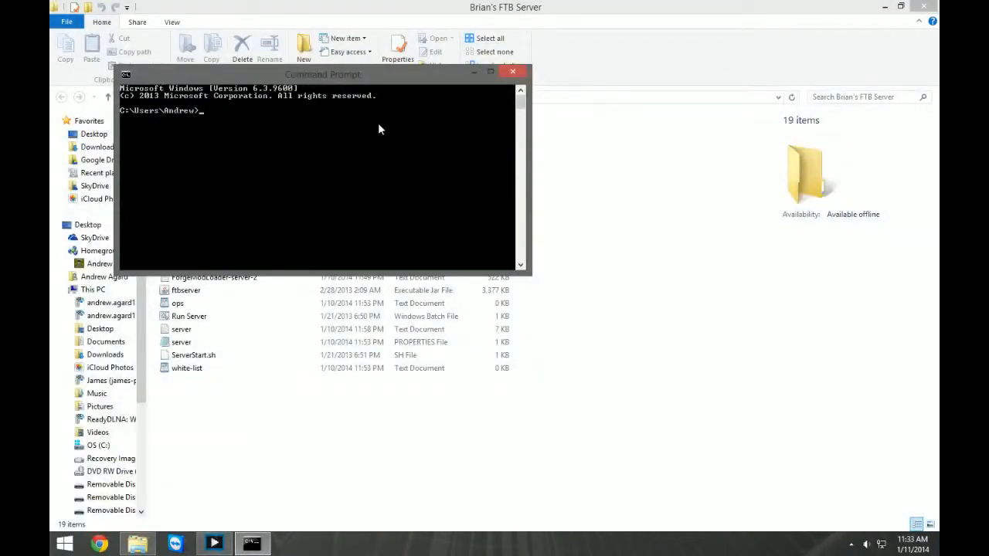
pyautogui.click(492, 72)
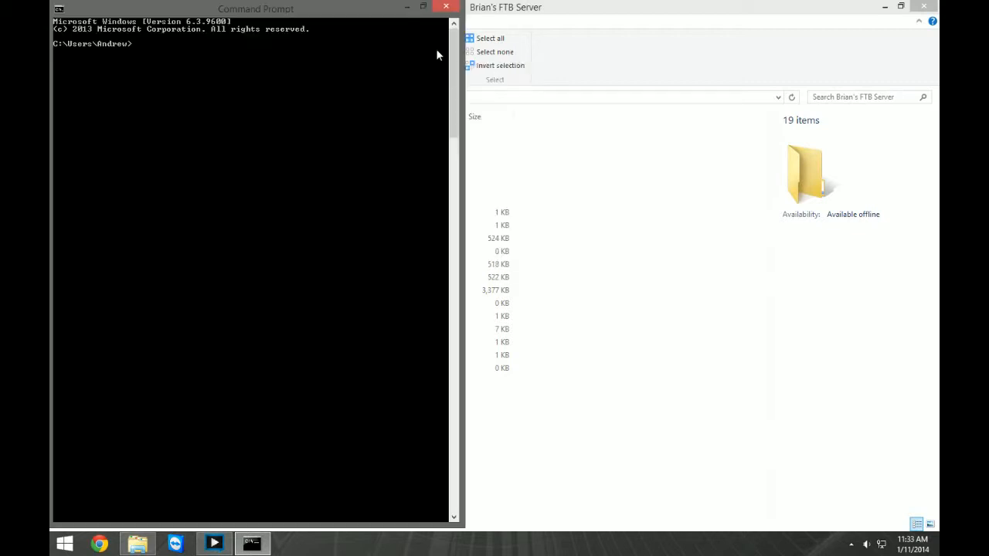
pyautogui.click(425, 6)
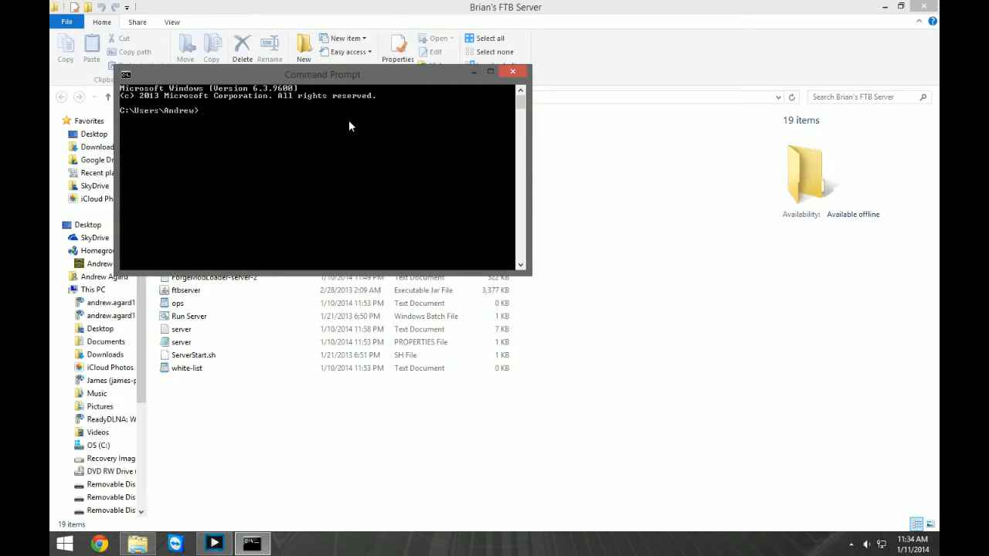
# Run ipconfig to look up the computer's local IPv4 address, and minimize the Command Prompt.
pyautogui.write('ipconfig')
pyautogui.press('Return')
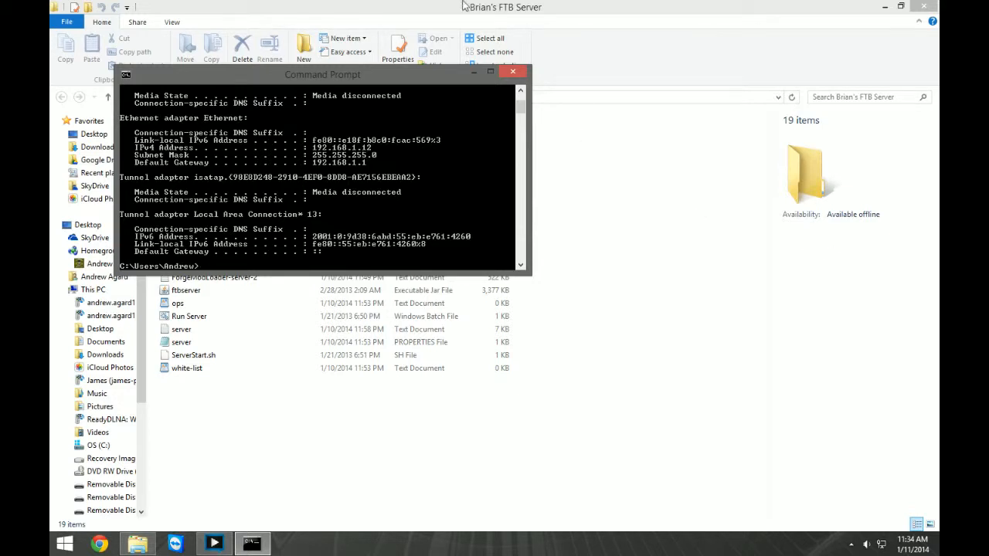
pyautogui.click(474, 72)
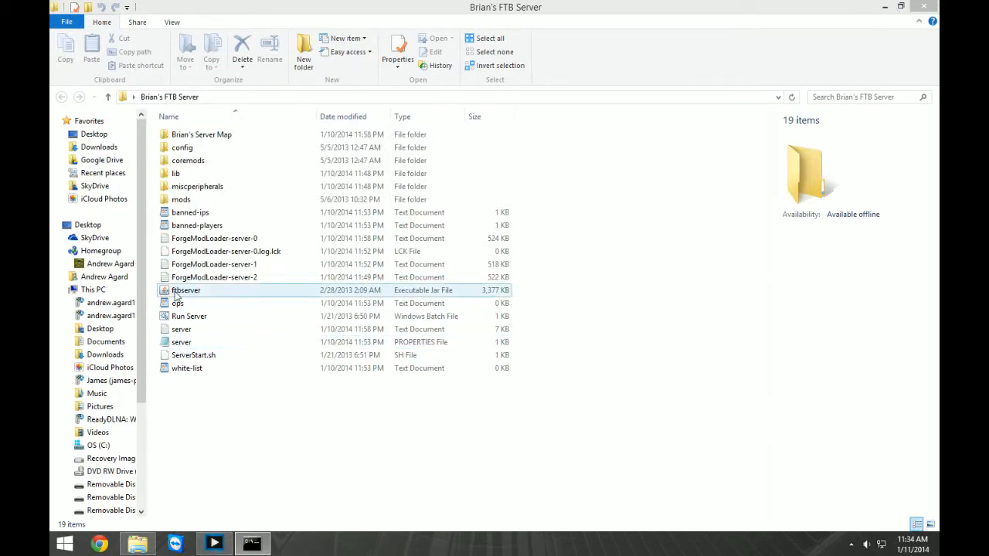
# Set server-ip to 192.168.1.12 in the server PROPERTIES file, save it and close the file.
pyautogui.doubleClick(187, 342)
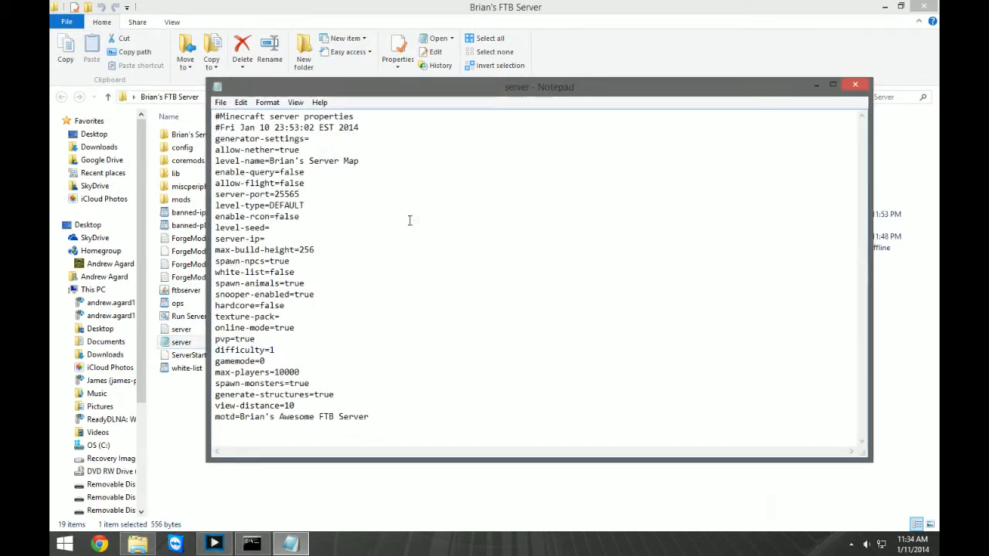
pyautogui.click(273, 240)
pyautogui.write('192.168.1.12')
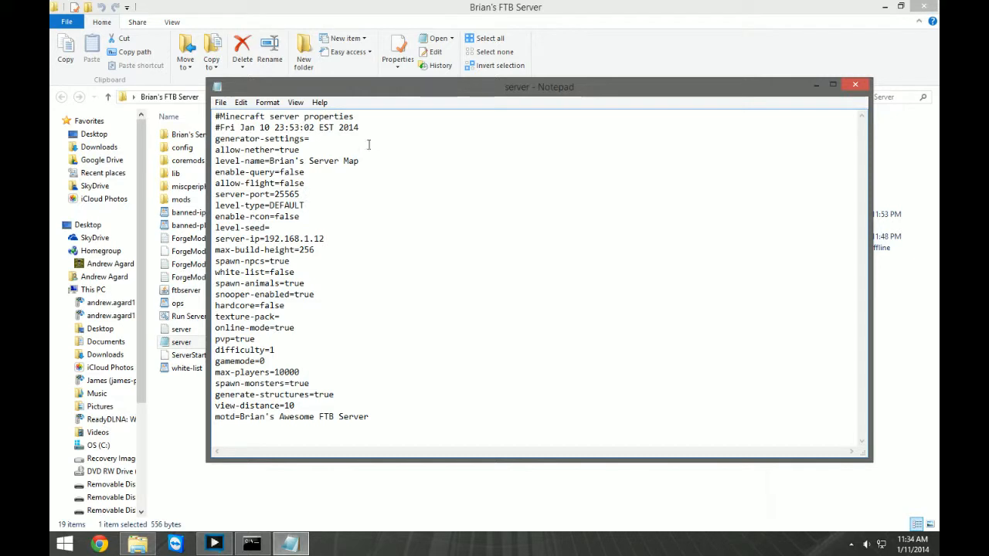
pyautogui.click(219, 102)
pyautogui.click(240, 143)
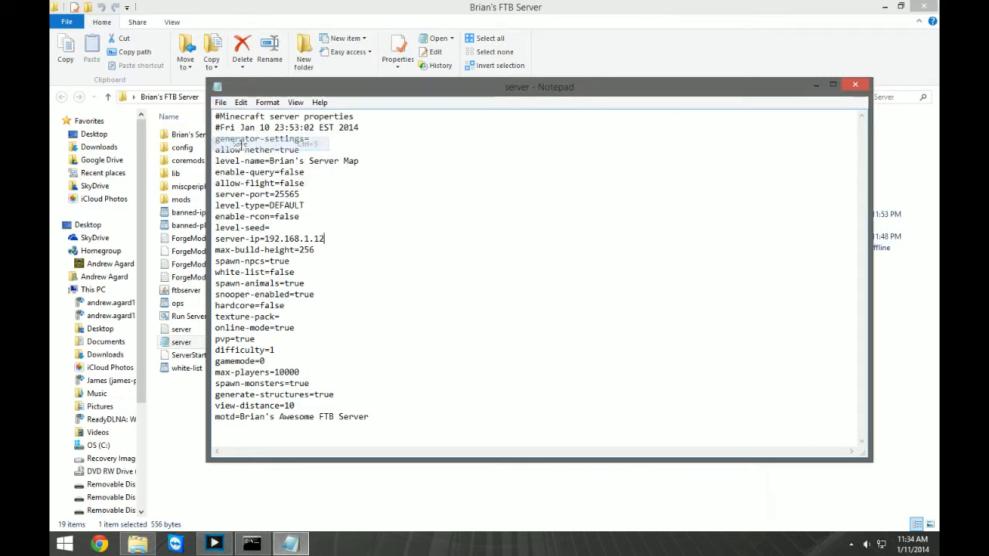
pyautogui.click(855, 85)
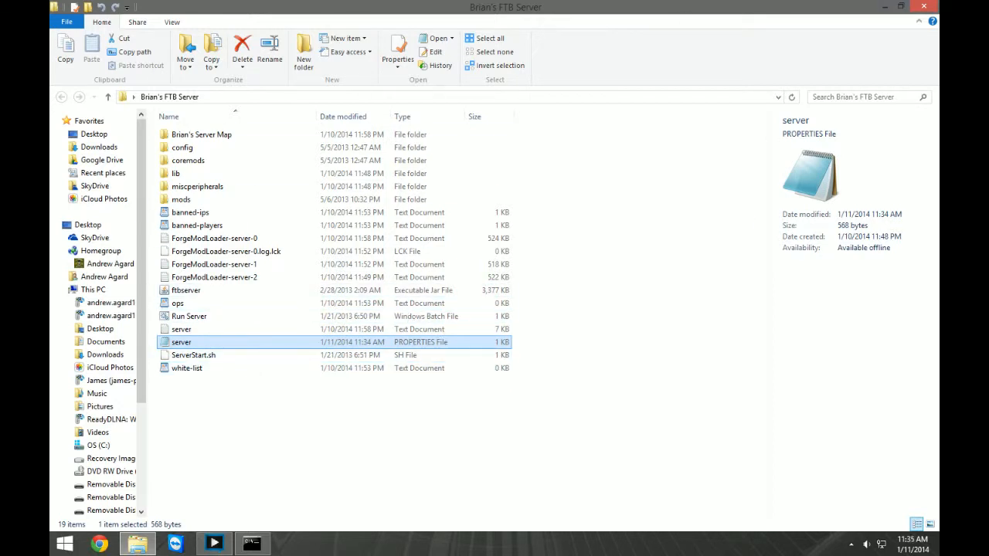
# Minimize the server folder, switch to Chrome and load whatismyip.org to look up the public IP address.
pyautogui.click(883, 8)
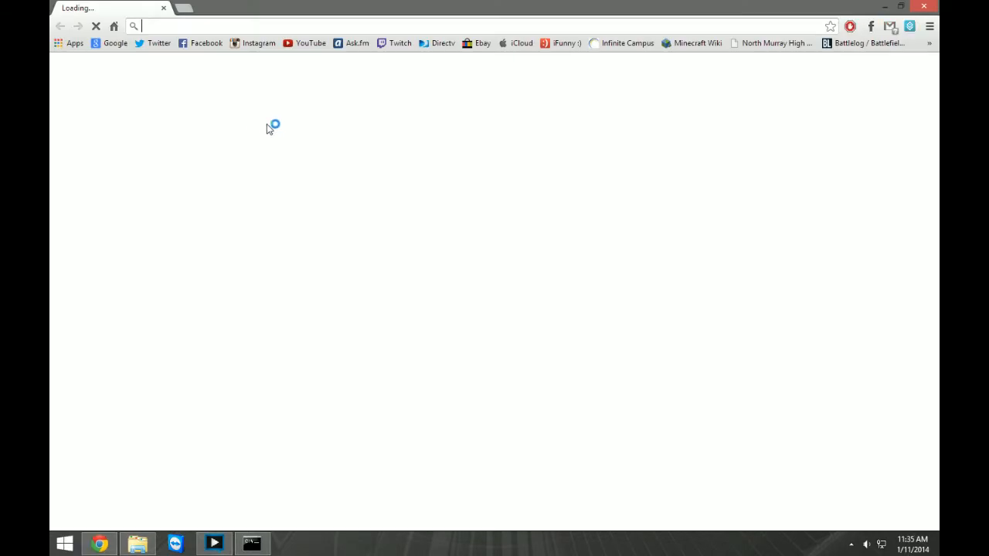
pyautogui.click(187, 29)
pyautogui.write('w')
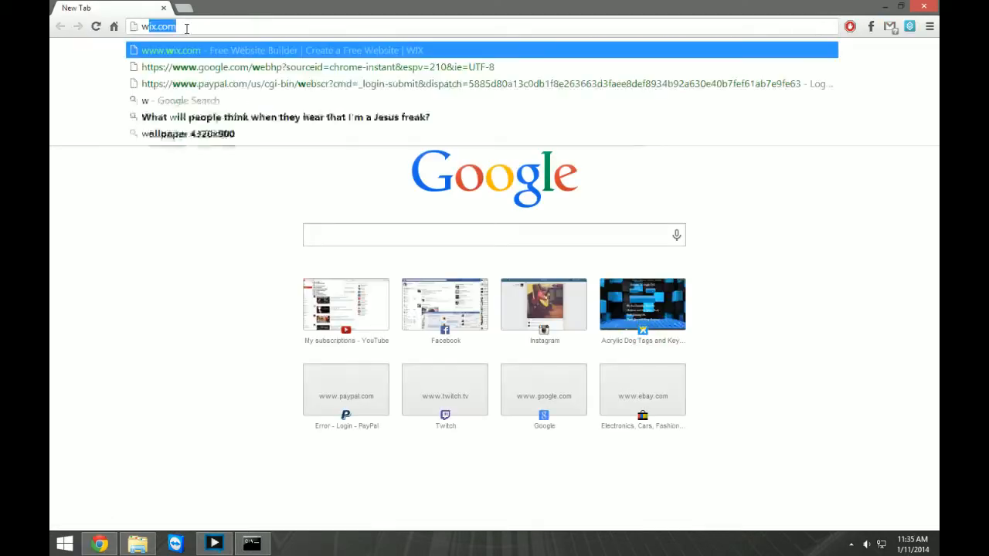
pyautogui.write('hatismyip')
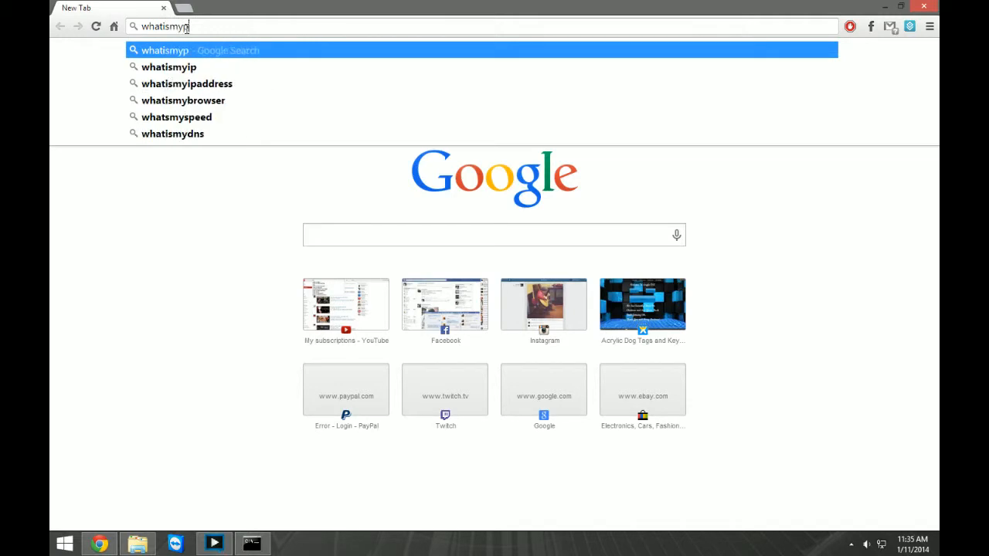
pyautogui.write('.org')
pyautogui.press('Return')
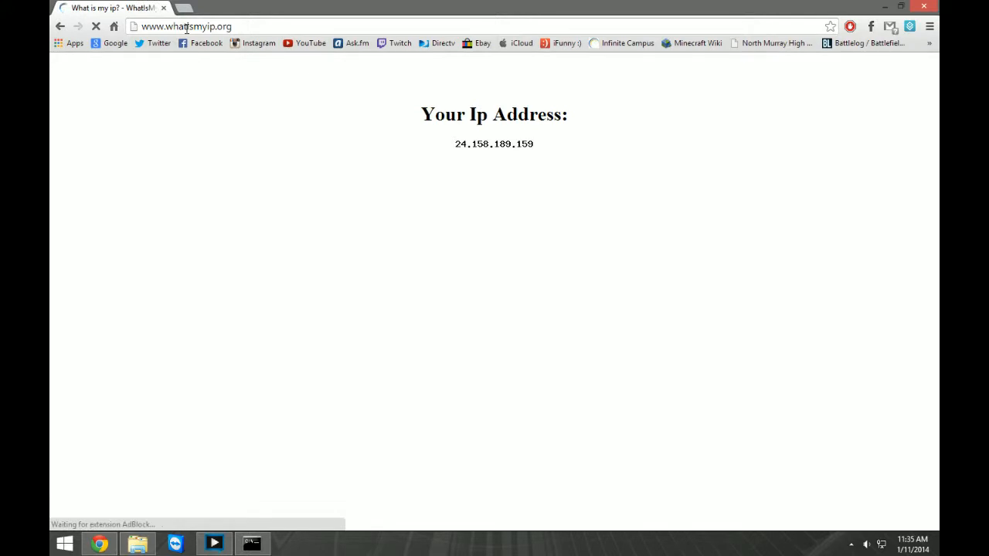
# Browse to the displayed public IP address to reach the router's login prompt.
pyautogui.click(228, 26)
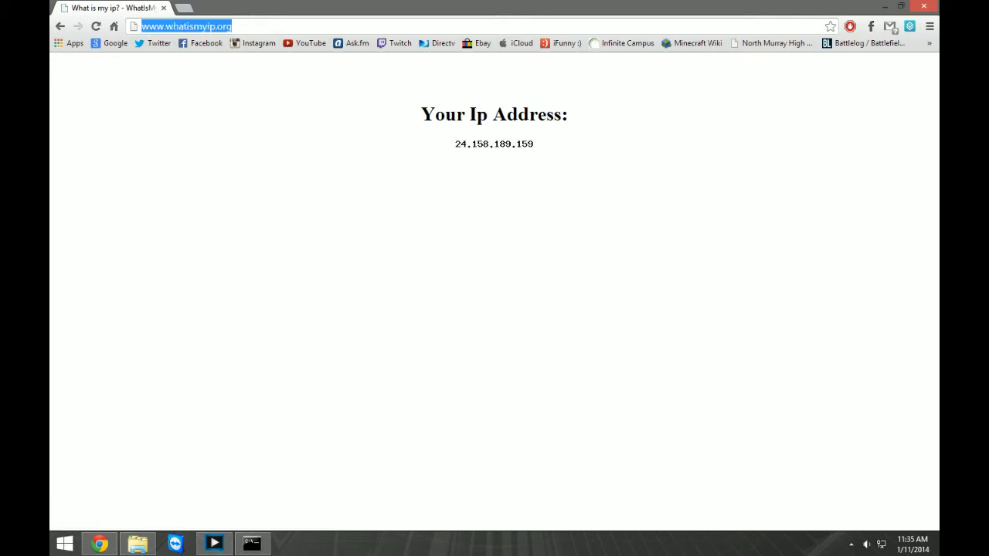
pyautogui.press('BackSpace')
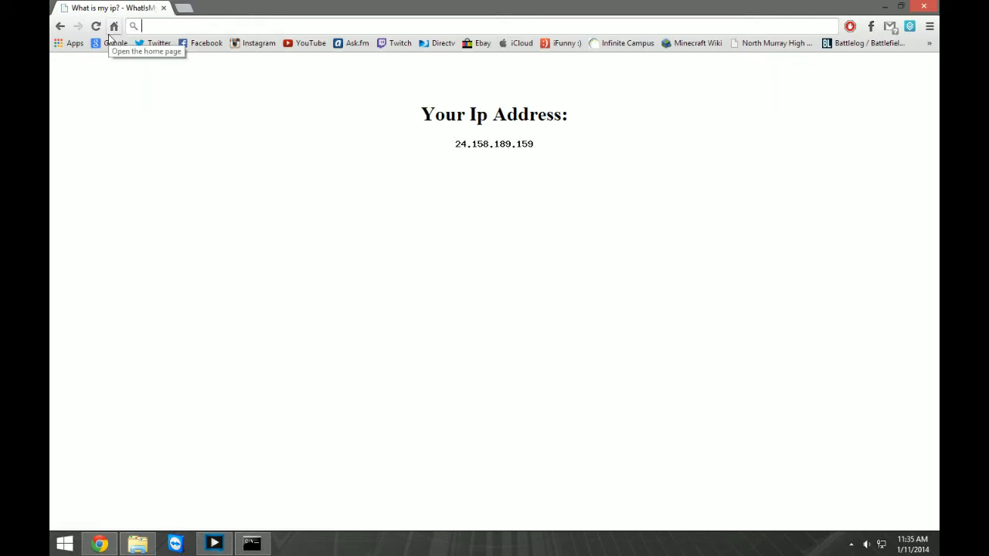
pyautogui.write('24.')
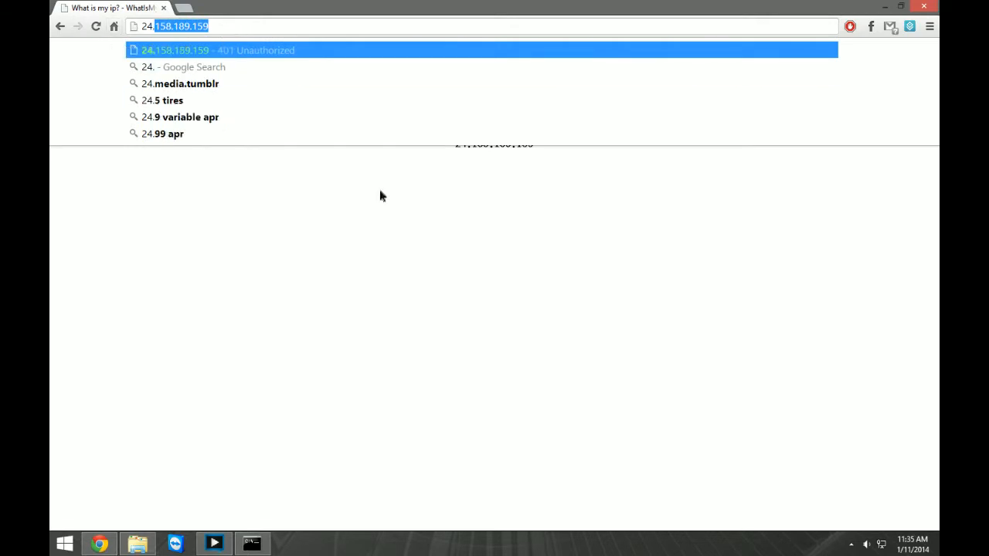
pyautogui.press('Return')
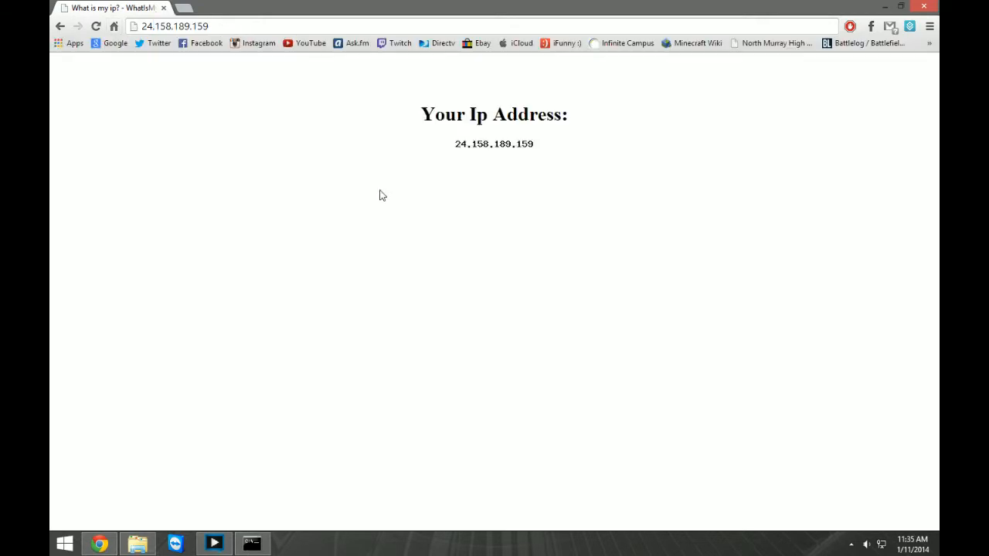
pyautogui.click(235, 25)
pyautogui.press('Return')
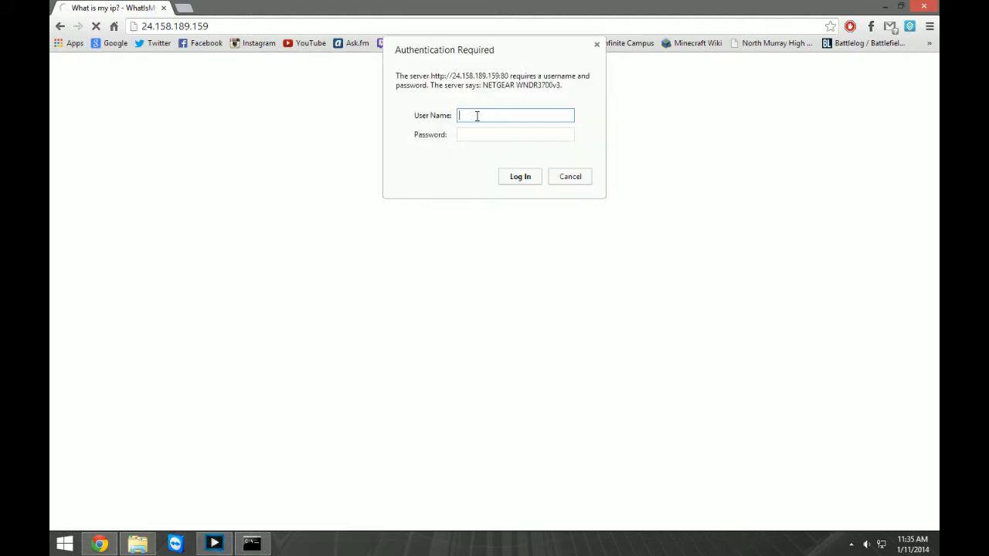
# Log in to the NETGEAR router with the administrator user name and password.
pyautogui.write('admin')
pyautogui.click(504, 140)
pyautogui.press('Return')
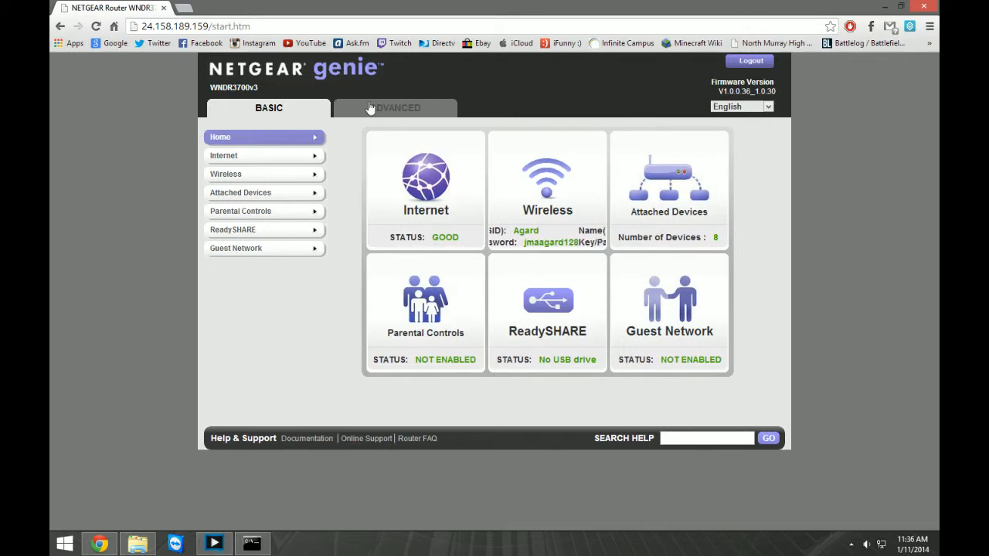
# Open the Port Forwarding / Port Triggering page in the router's advanced setup.
pyautogui.click(430, 104)
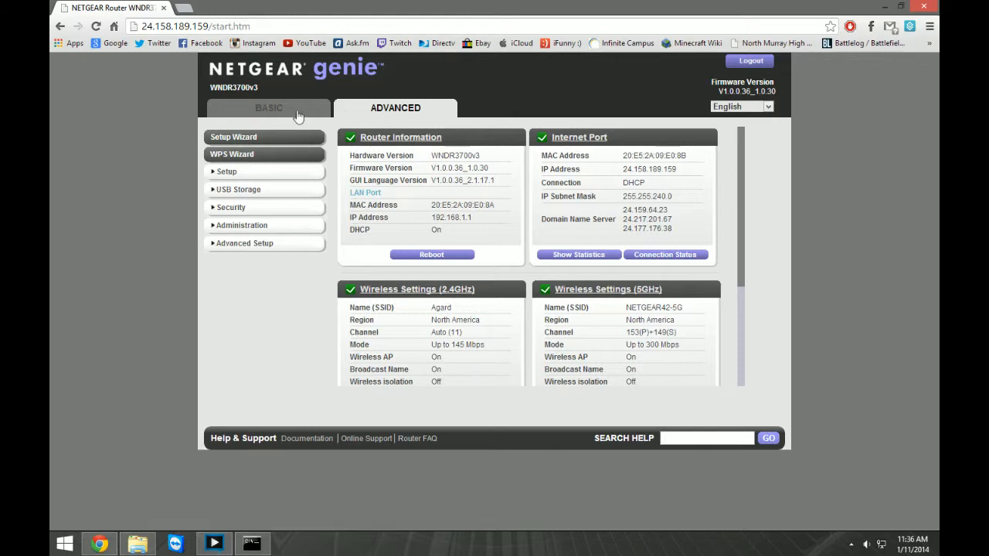
pyautogui.click(221, 245)
pyautogui.click(221, 246)
pyautogui.click(221, 245)
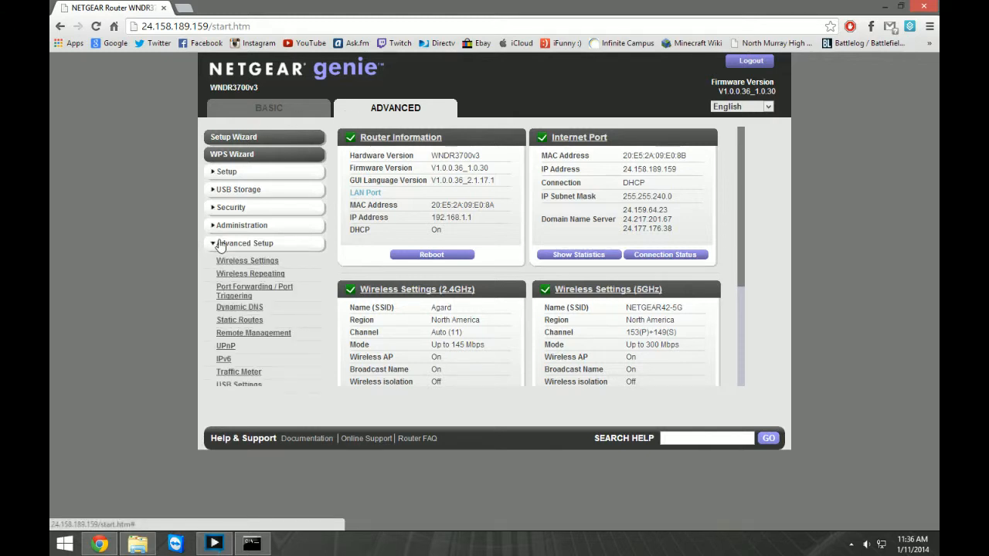
pyautogui.click(244, 296)
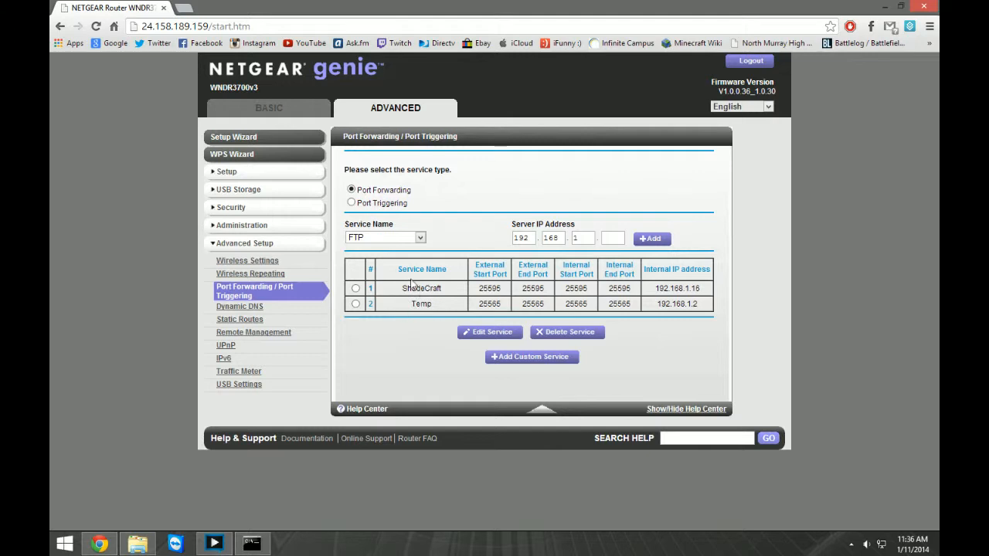
# Start a custom service named Minecraft FTB Server with external starting and ending ports both set to 25565.
pyautogui.click(553, 359)
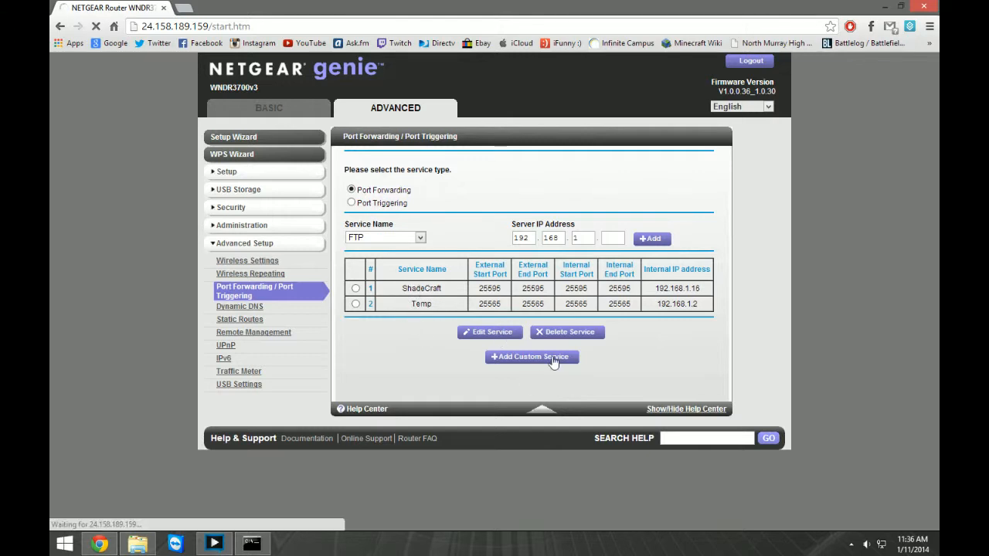
pyautogui.click(537, 194)
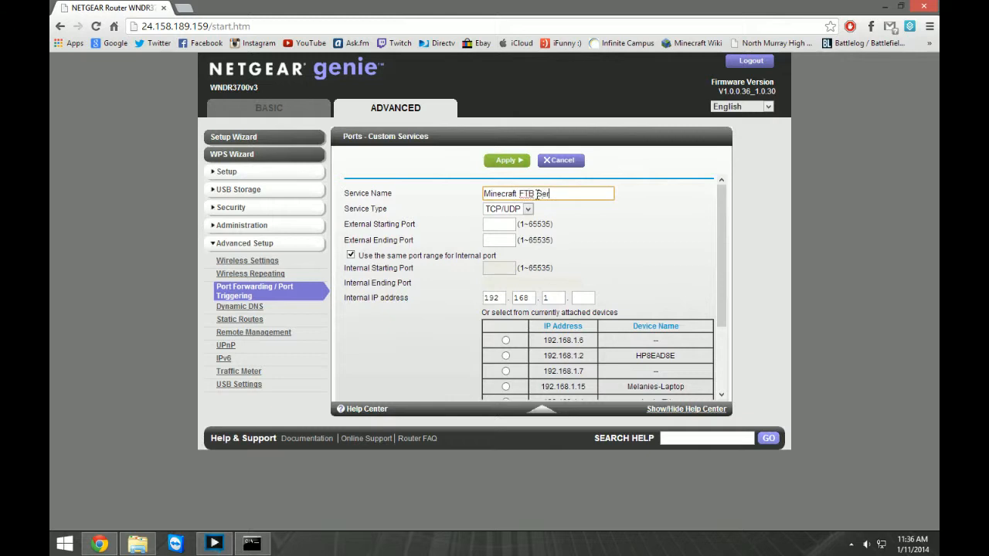
pyautogui.click(511, 229)
pyautogui.write('25565')
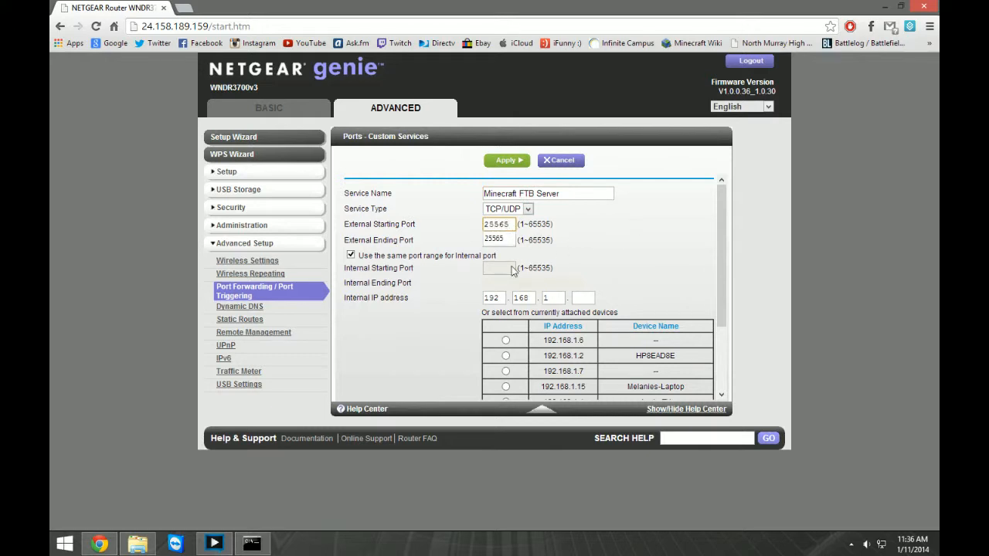
pyautogui.click(496, 240)
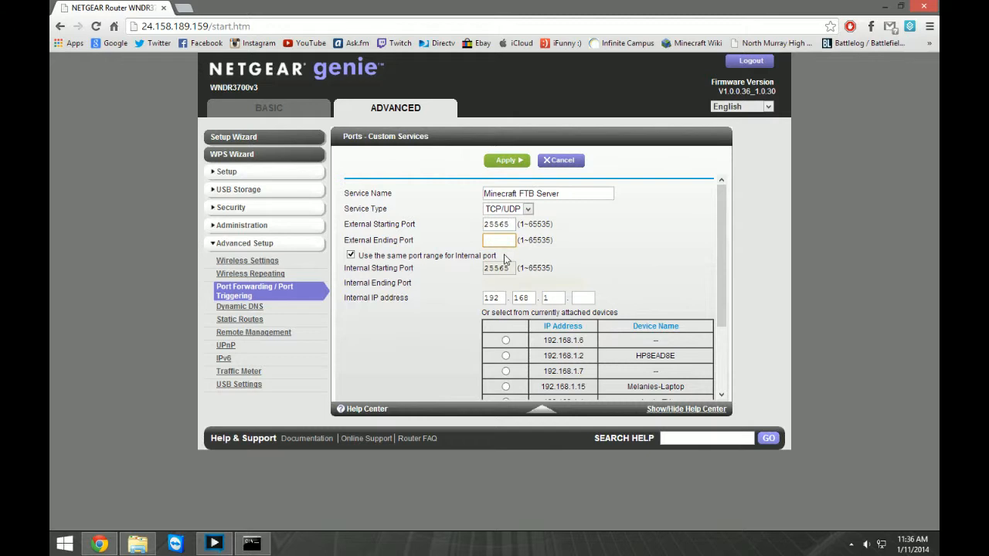
pyautogui.write('25565')
pyautogui.click(550, 258)
# Pick the attached device Desktop at 192.168.1.12 as the internal address and try to apply the custom service.
pyautogui.scroll(-3, 435, 332)
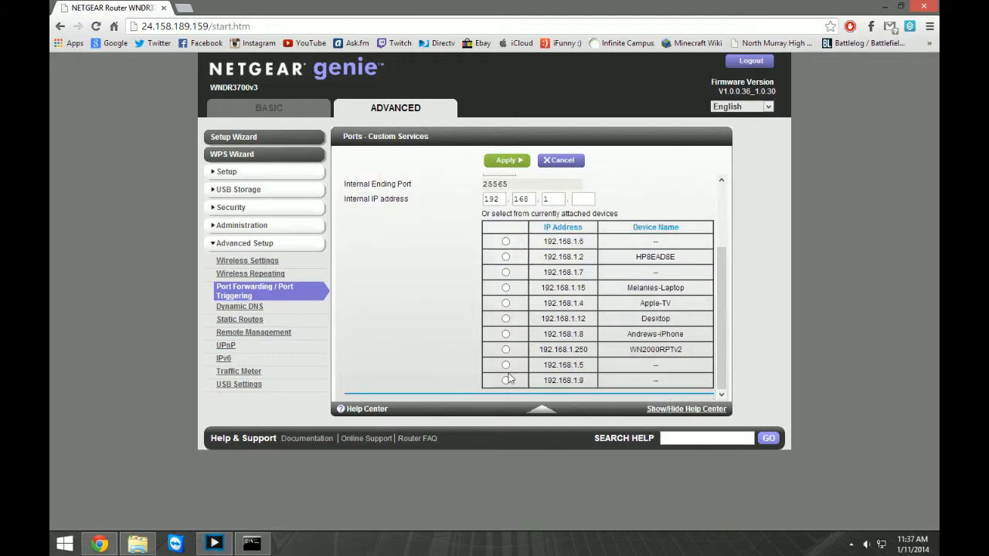
pyautogui.scroll(3, 508, 357)
pyautogui.scroll(-3, 508, 355)
pyautogui.click(505, 318)
pyautogui.moveTo(50, 147); pyautogui.dragTo(0, 166)
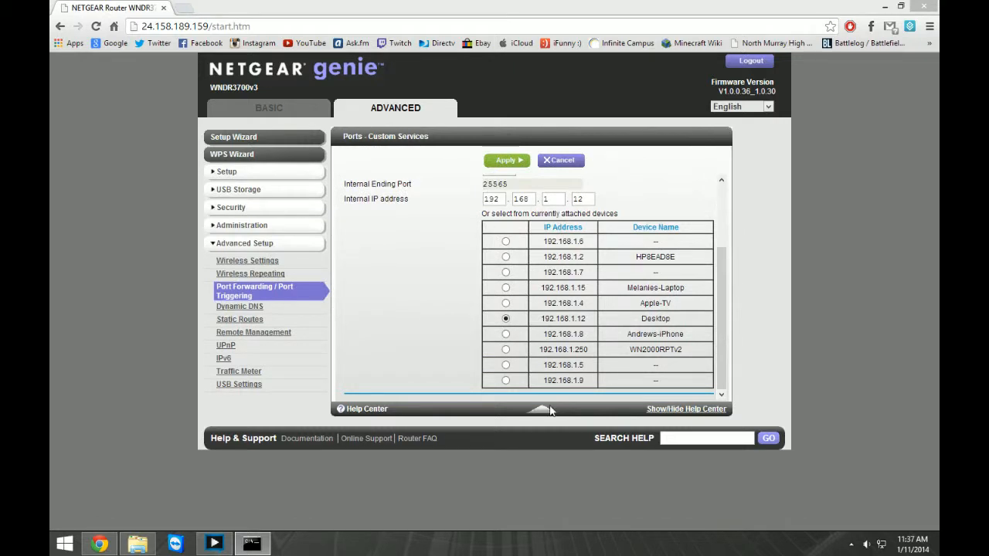
pyautogui.click(508, 161)
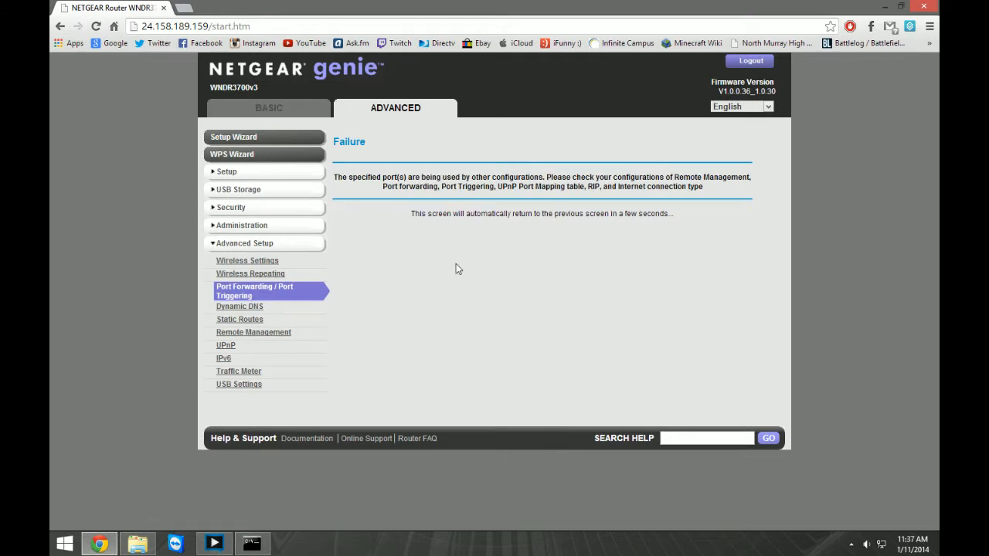
# Return to the custom service form and set both the external starting and ending ports to 25585.
pyautogui.click(60, 27)
pyautogui.click(502, 224)
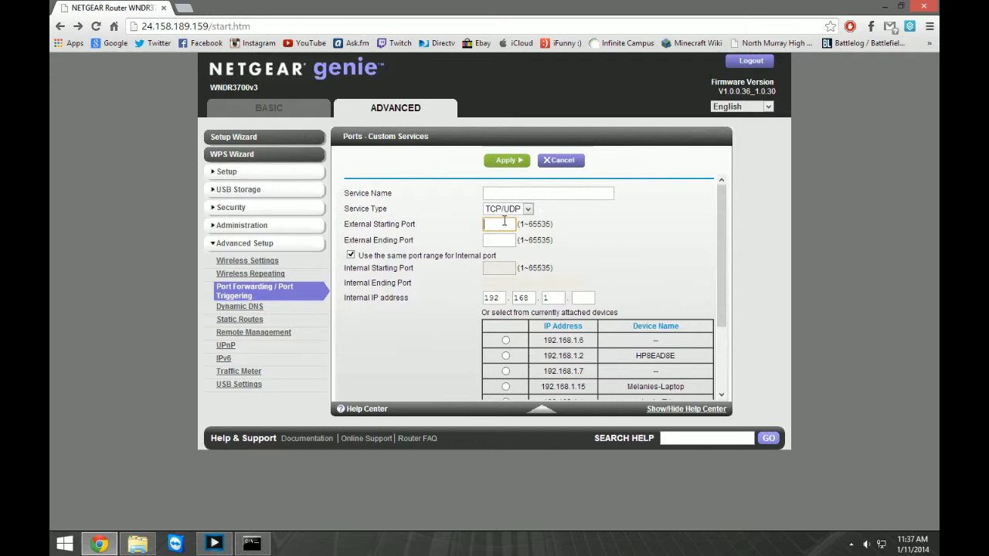
pyautogui.write('25565')
pyautogui.click(509, 241)
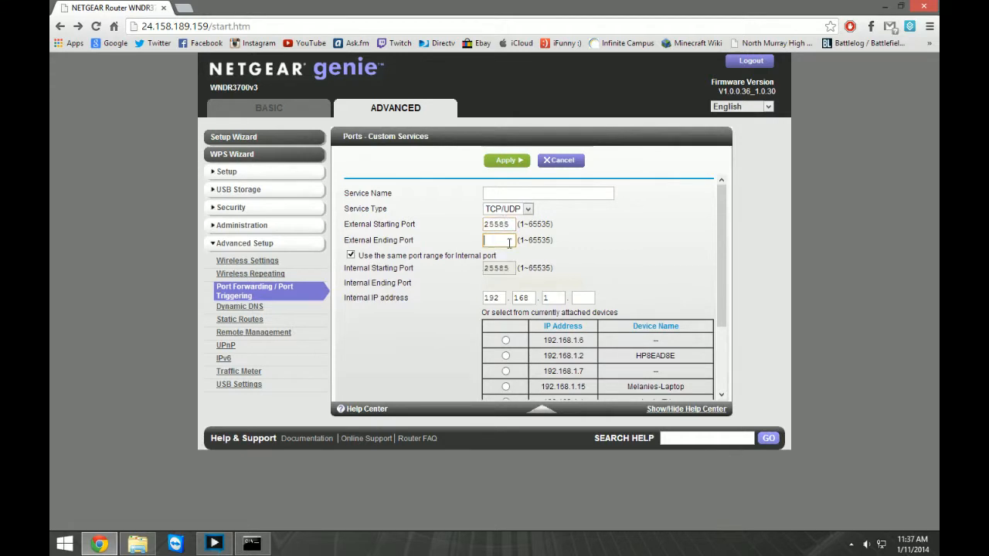
pyautogui.write('25585')
# Complete the custom service with internal IP address 192.168.1.12 and the service name FTB, and apply it.
pyautogui.click(585, 297)
pyautogui.write('12')
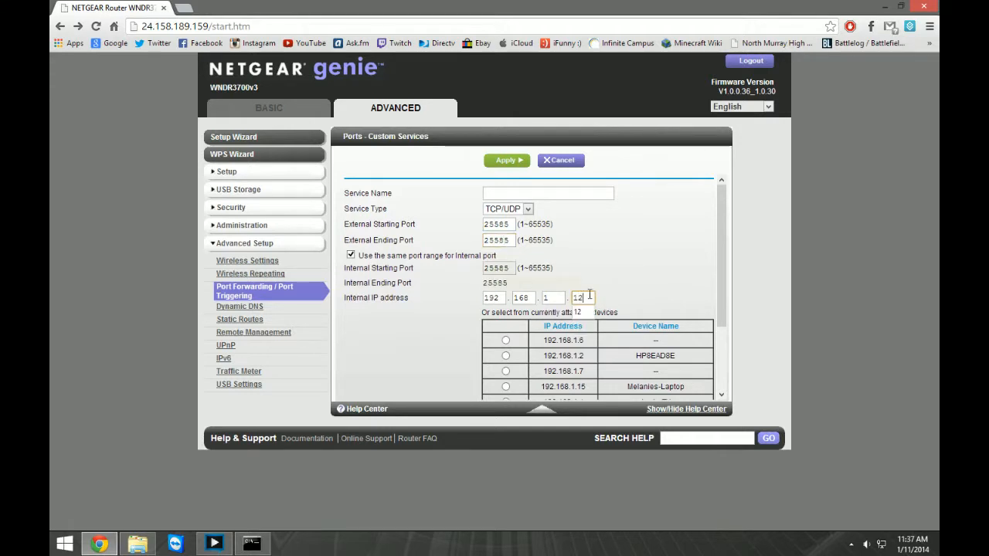
pyautogui.click(494, 160)
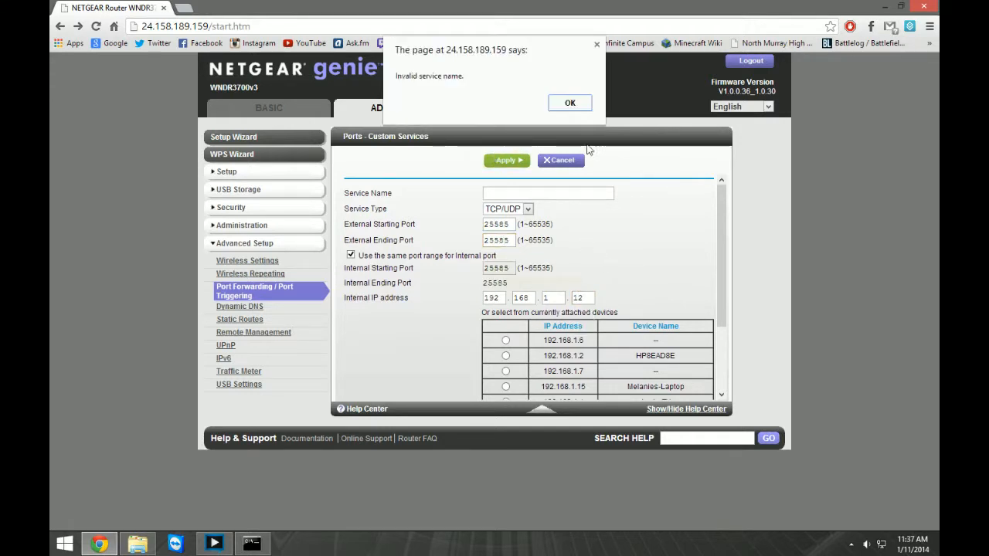
pyautogui.click(569, 102)
pyautogui.click(543, 196)
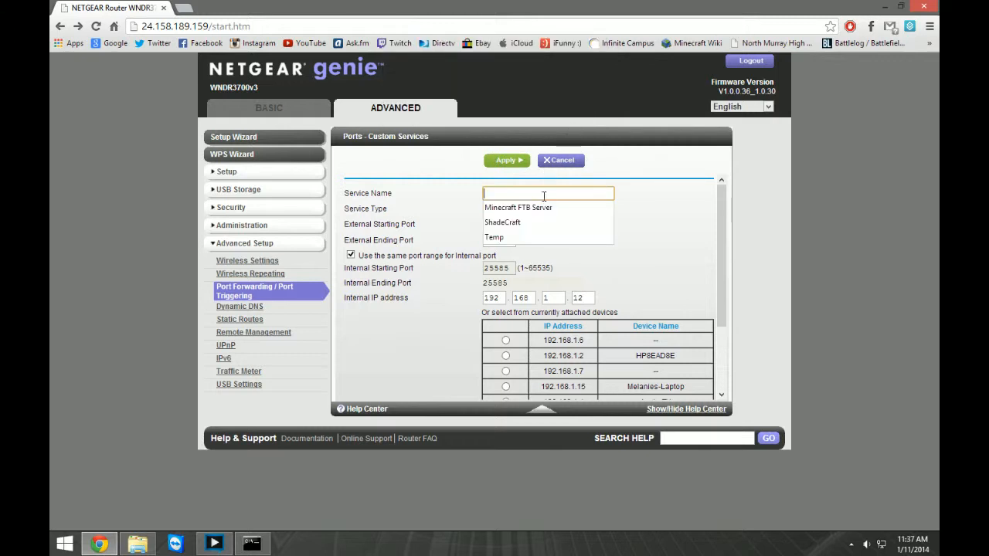
pyautogui.write('FTB')
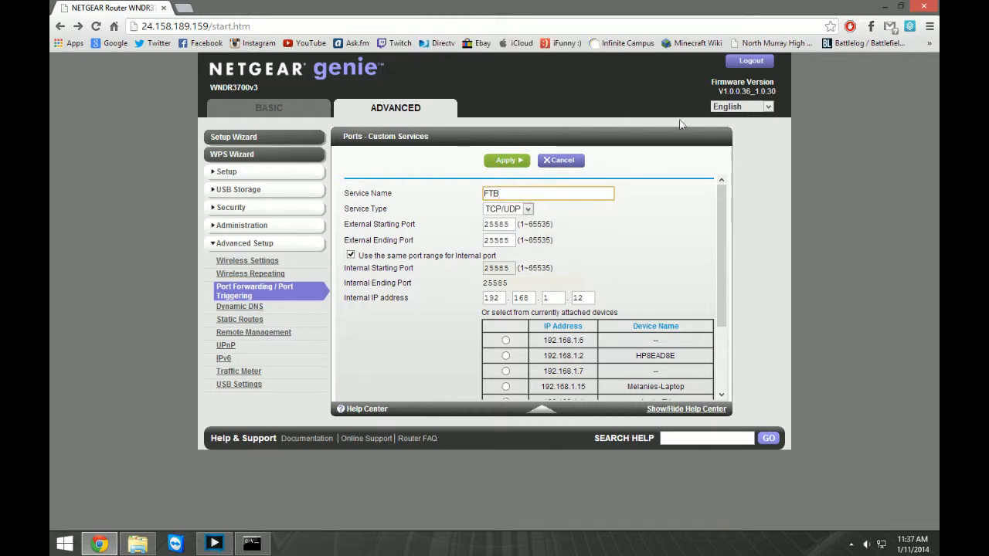
pyautogui.click(522, 159)
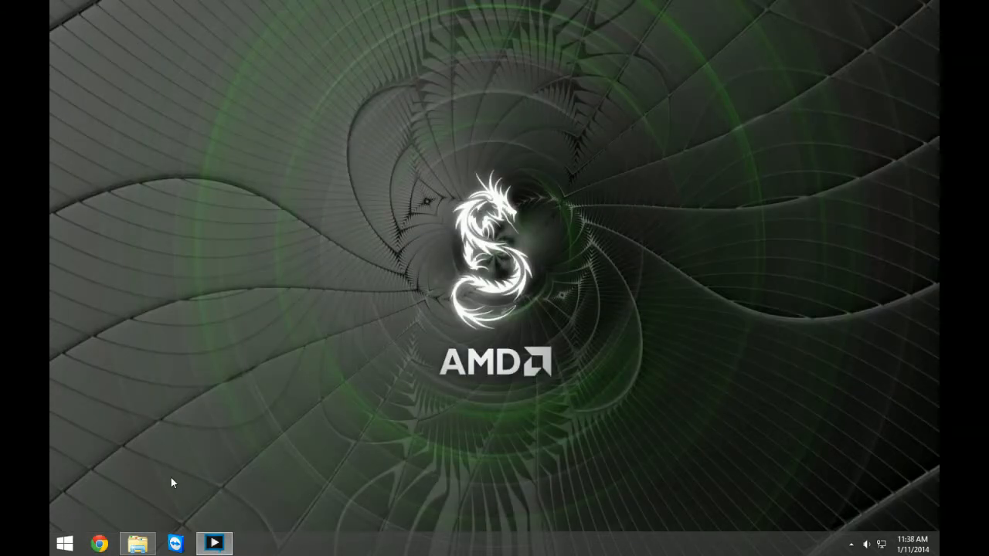
# Start the Minecraft server with the Run Server batch file in the FTB server folder and minimize the console and folder windows.
pyautogui.click(138, 544)
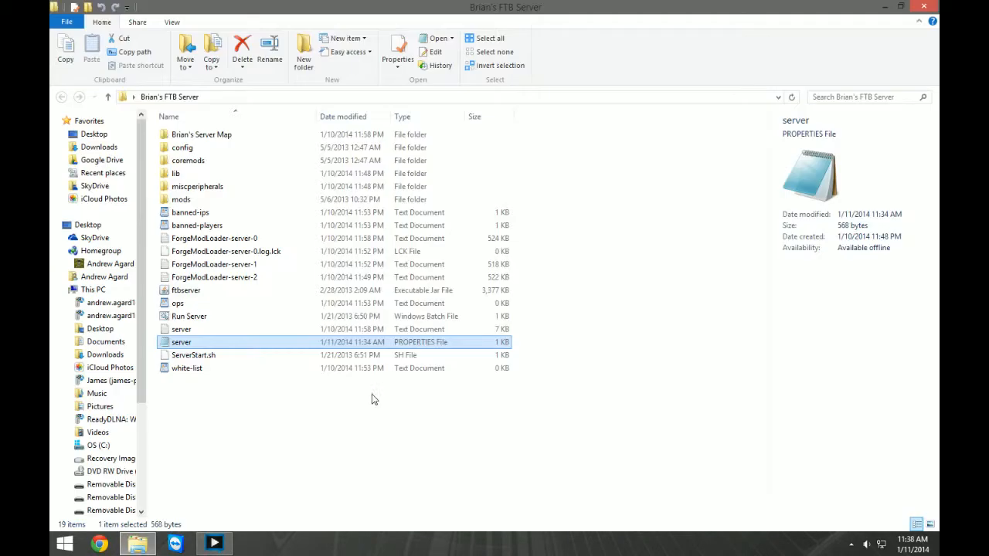
pyautogui.doubleClick(197, 316)
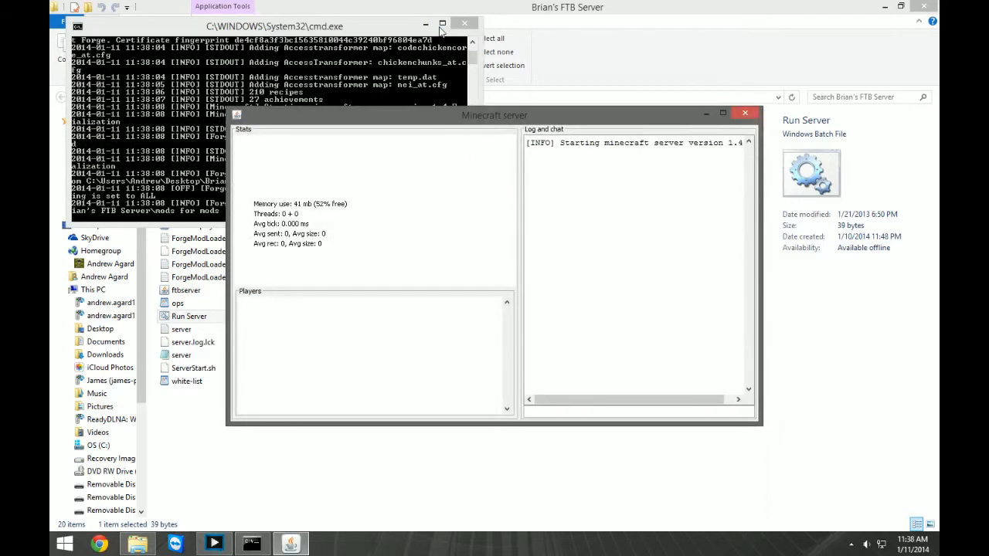
pyautogui.click(425, 26)
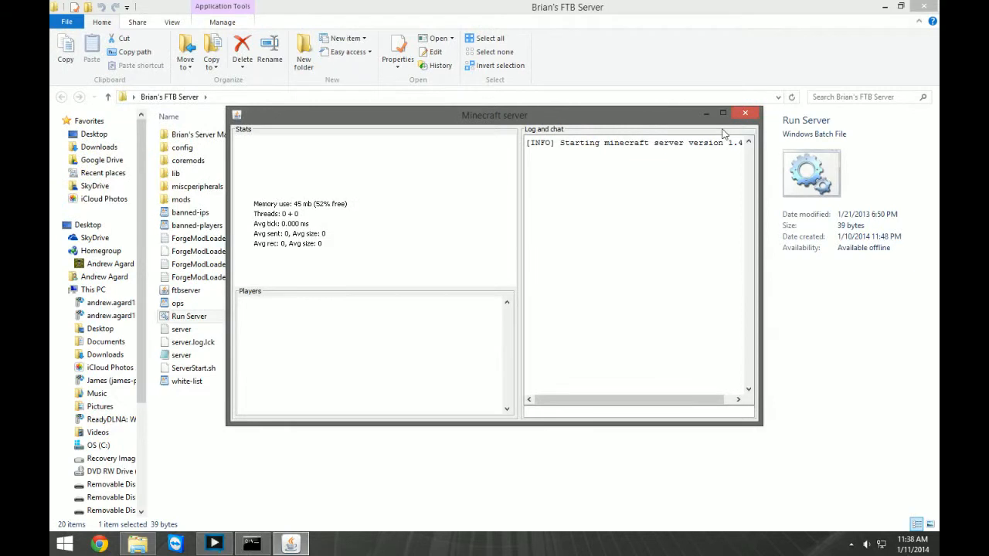
pyautogui.click(885, 7)
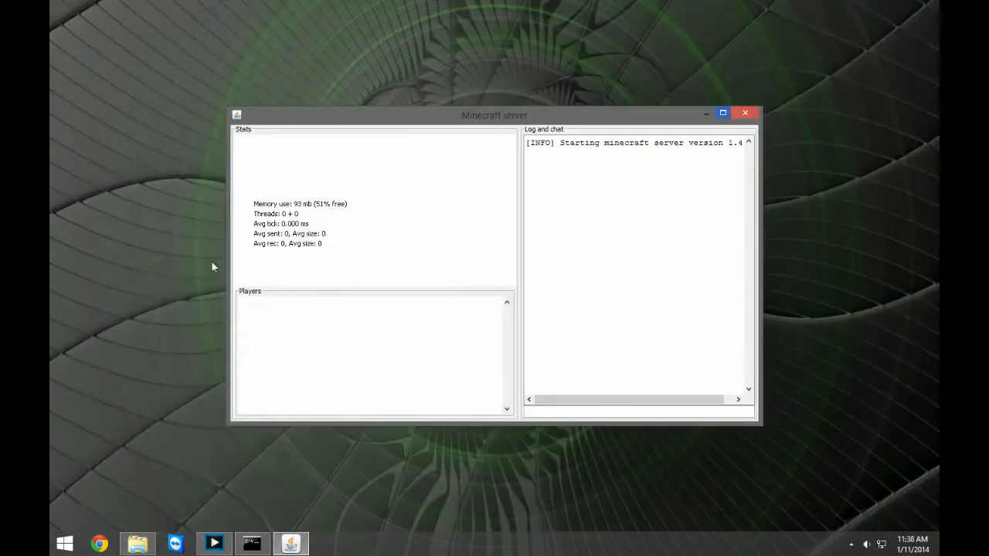
# Move the Documents and launcher windows aside, check the startup log in the Minecraft server window, and minimize that window.
pyautogui.click(138, 544)
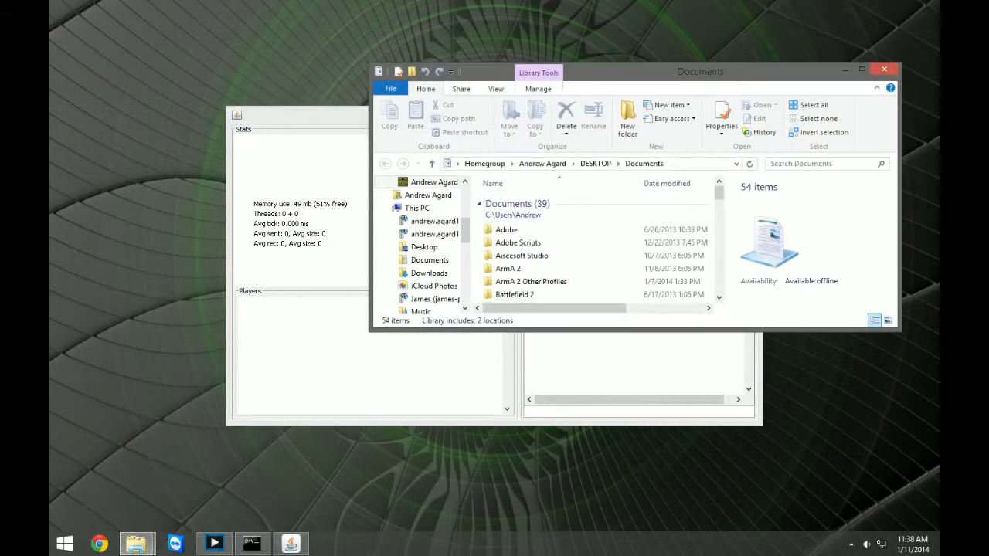
pyautogui.moveTo(607, 83); pyautogui.dragTo(49, 114)
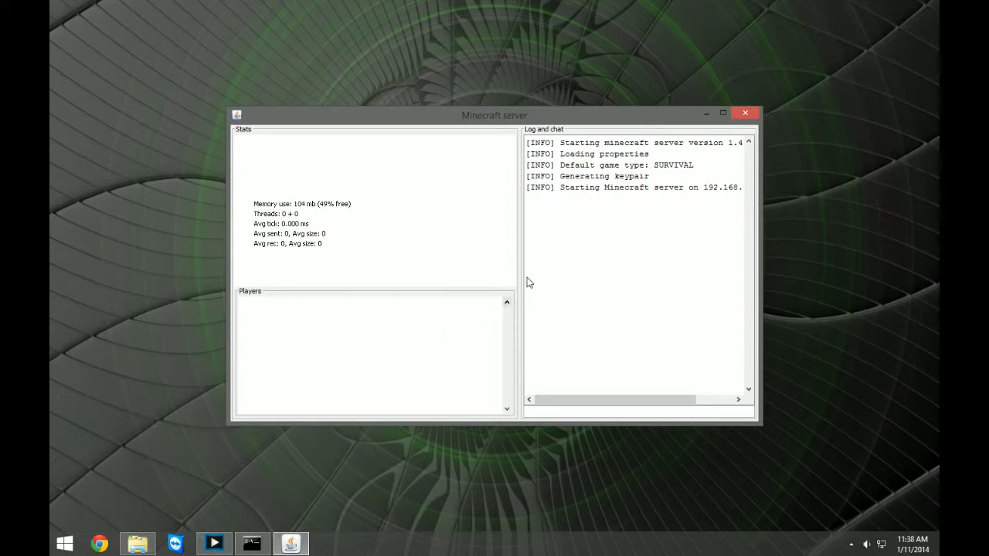
pyautogui.moveTo(470, 73); pyautogui.dragTo(39, 63)
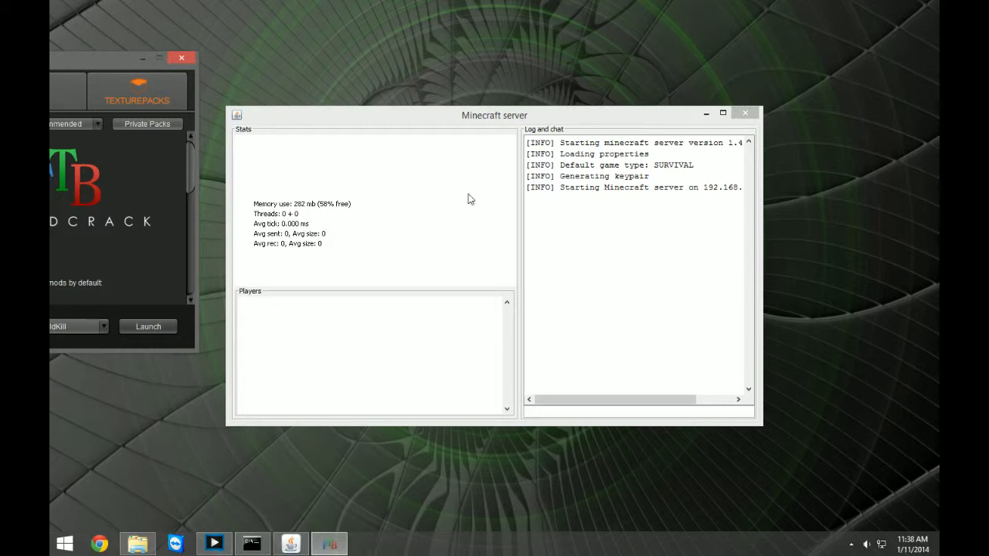
pyautogui.click(563, 130)
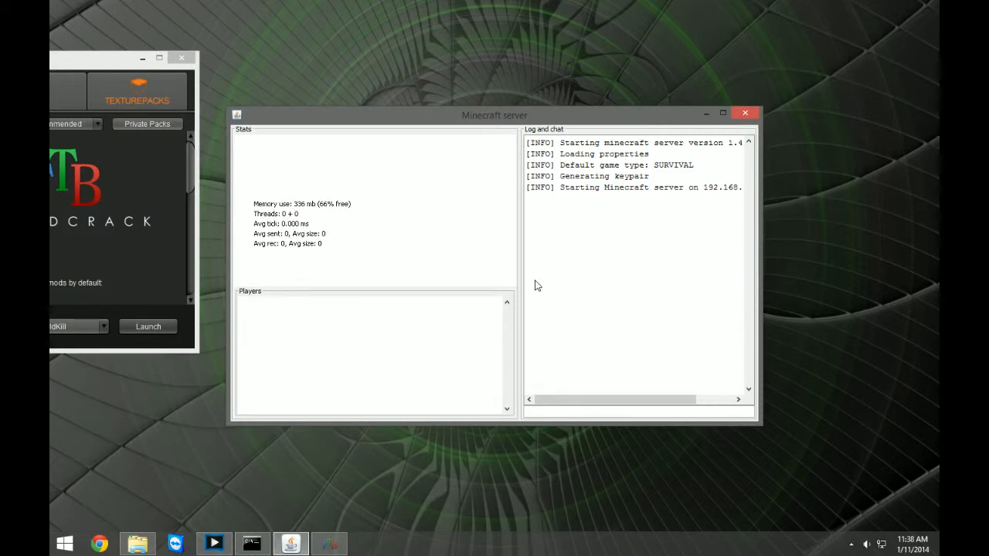
pyautogui.click(706, 114)
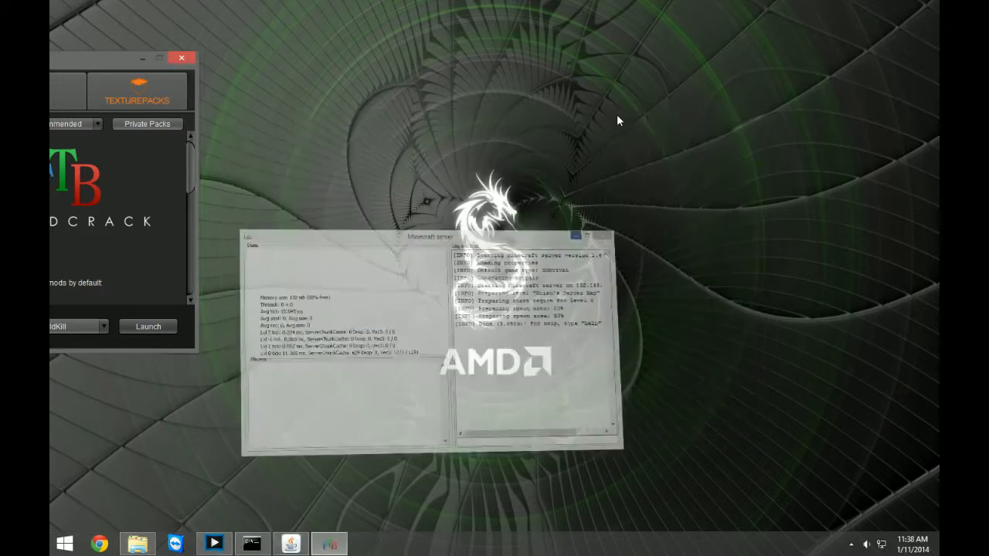
# Bring the Feed the Beast Launcher back into view and launch the MindCrack Pack for Minecraft 1.4.7.
pyautogui.moveTo(78, 60); pyautogui.dragTo(660, 87)
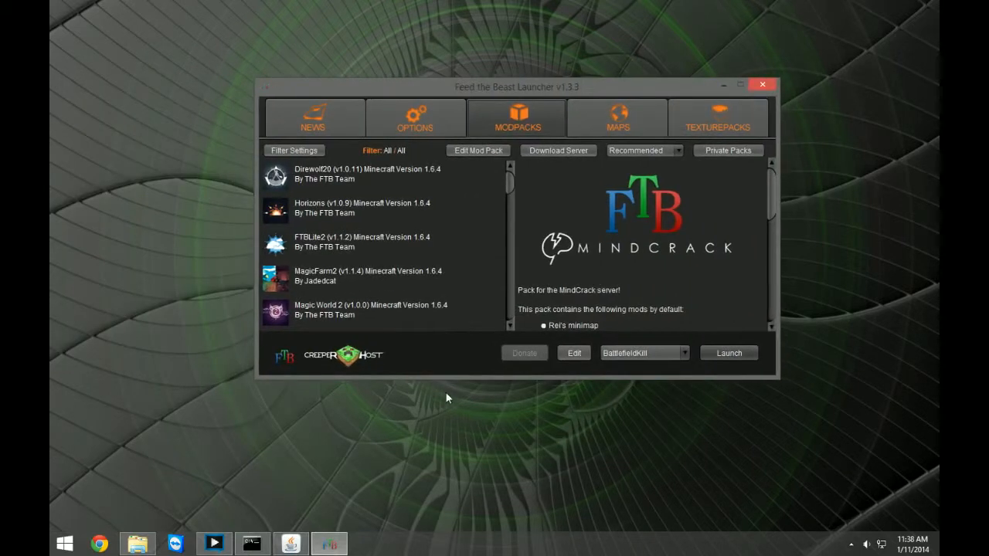
pyautogui.moveTo(512, 184); pyautogui.dragTo(507, 237)
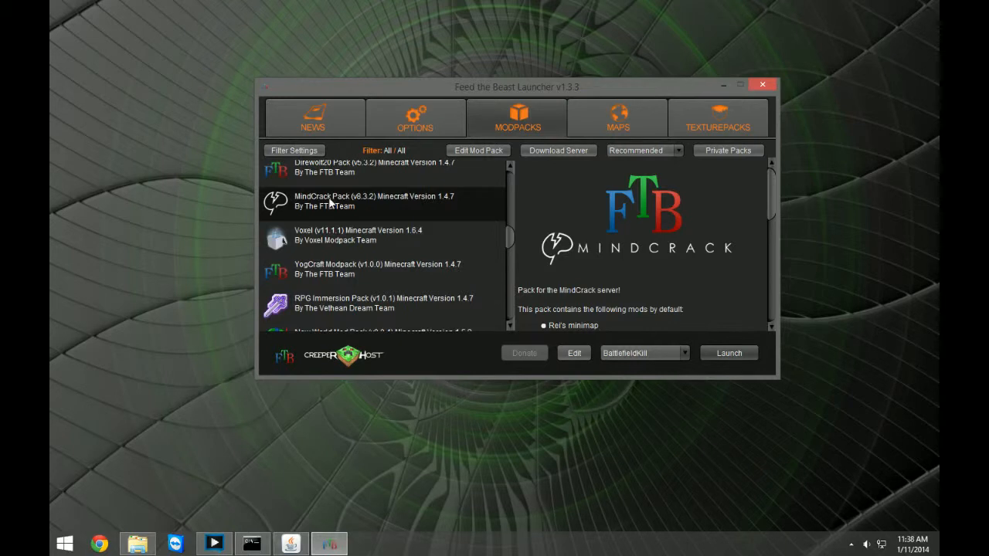
pyautogui.click(728, 353)
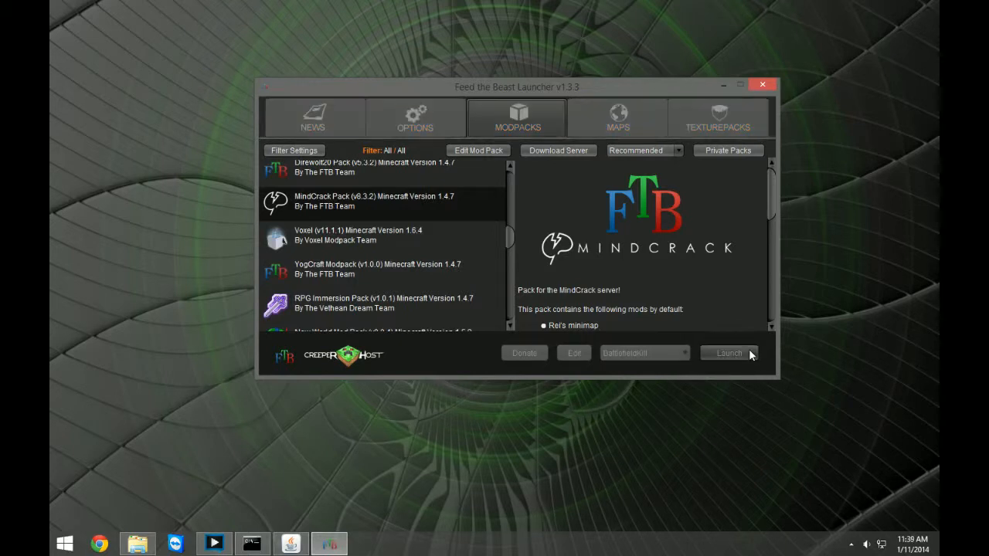
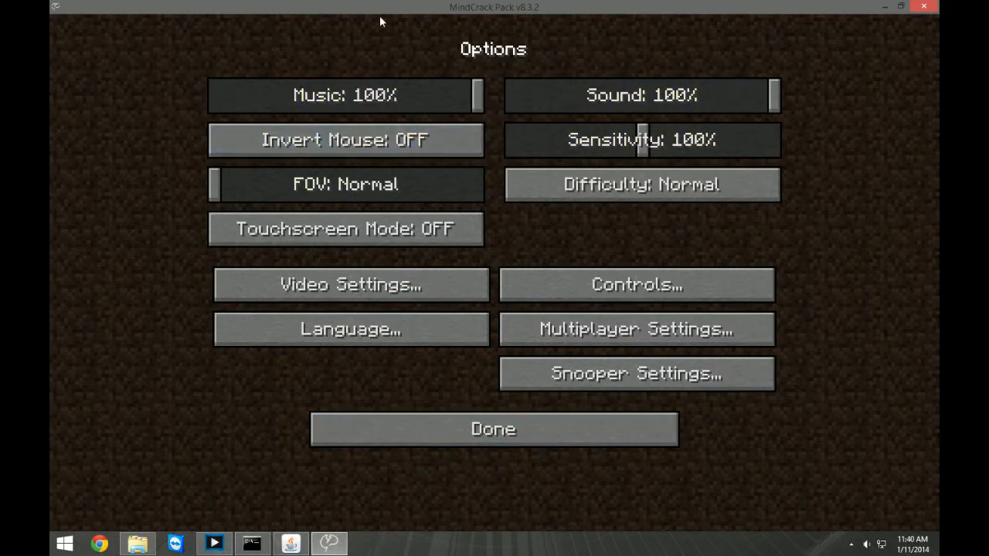
# Leave the options, open the multiplayer server list, refresh it and delete the MindCrack Server entry.
pyautogui.click(463, 438)
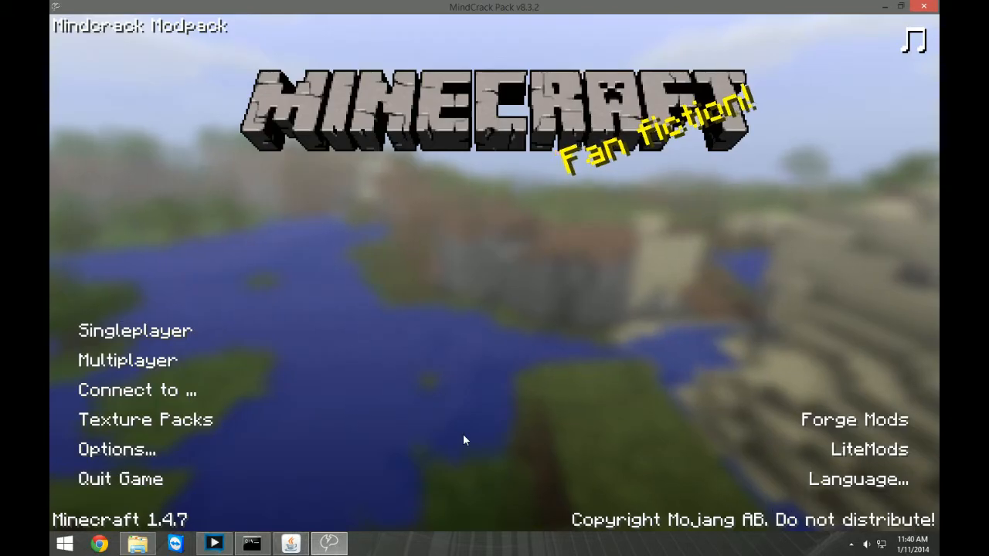
pyautogui.click(170, 366)
pyautogui.click(348, 215)
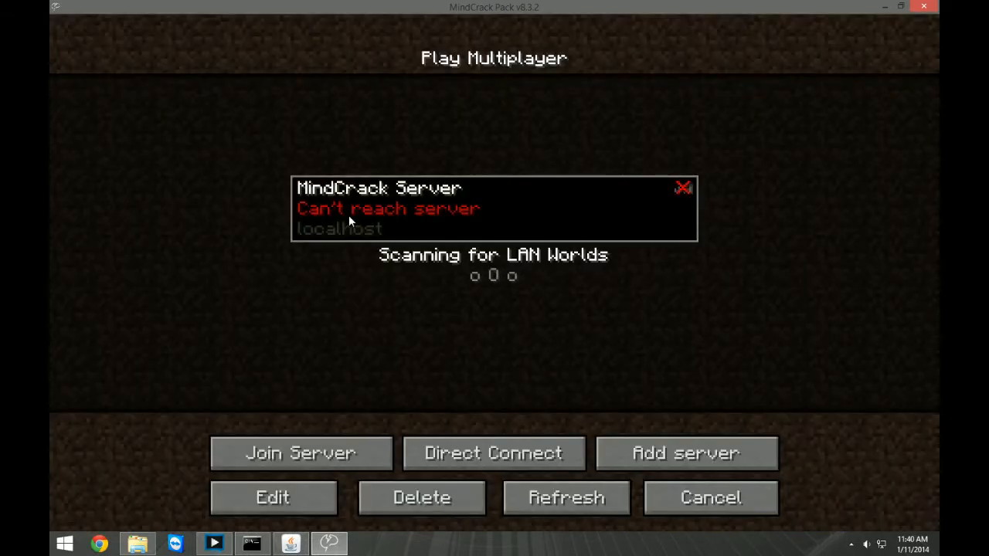
pyautogui.click(587, 500)
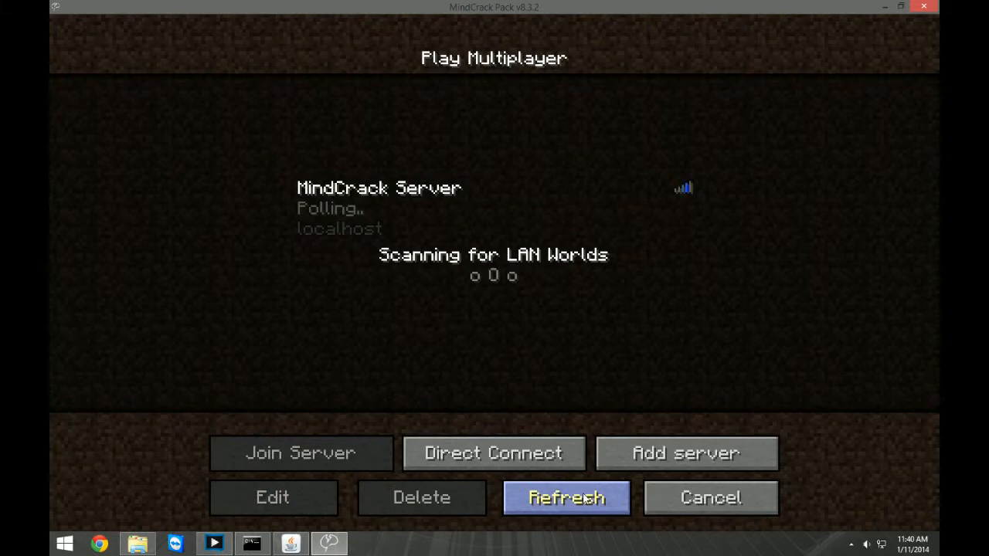
pyautogui.click(418, 207)
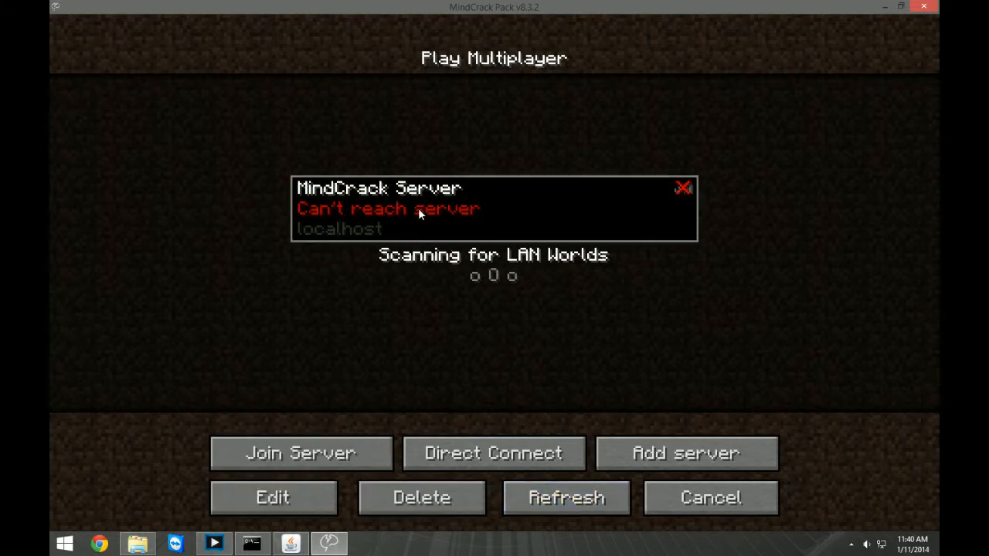
pyautogui.click(424, 502)
pyautogui.click(426, 310)
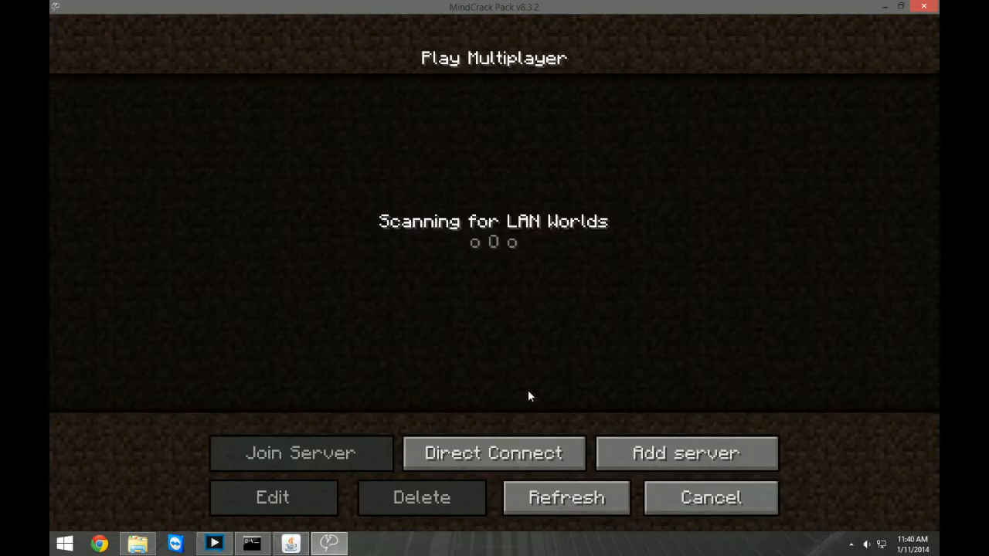
# Add a new multiplayer server entry with the server name FTB.
pyautogui.click(671, 454)
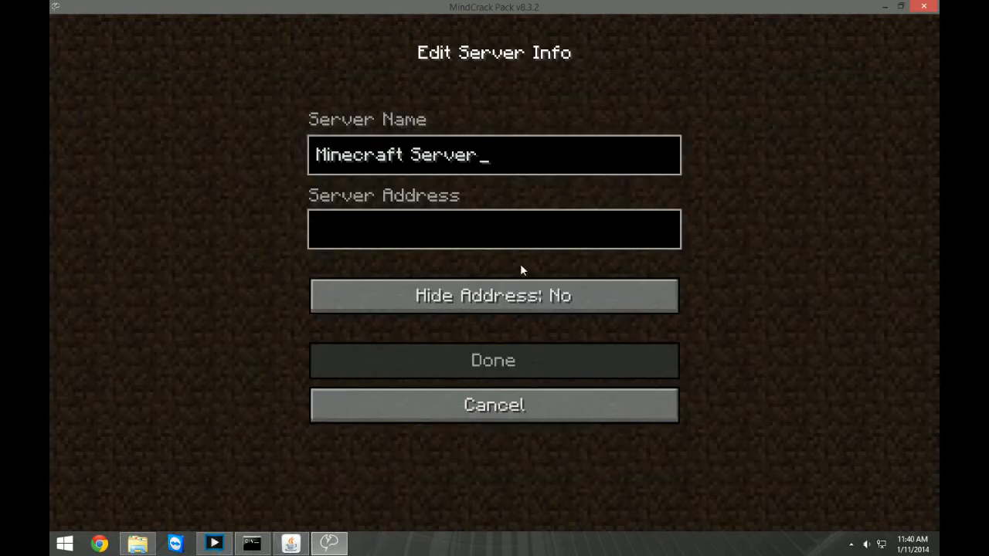
pyautogui.press('BackSpace')
pyautogui.press('BackSpace')
pyautogui.press('BackSpace')
pyautogui.press('BackSpace')
pyautogui.press('BackSpace')
pyautogui.press('BackSpace')
pyautogui.press('BackSpace')
pyautogui.press('BackSpace')
pyautogui.press('BackSpace')
pyautogui.press('BackSpace')
pyautogui.press('BackSpace')
pyautogui.press('BackSpace')
pyautogui.press('BackSpace')
pyautogui.press('BackSpace')
pyautogui.press('BackSpace')
pyautogui.press('BackSpace')
pyautogui.write('FTB')
pyautogui.click(410, 240)
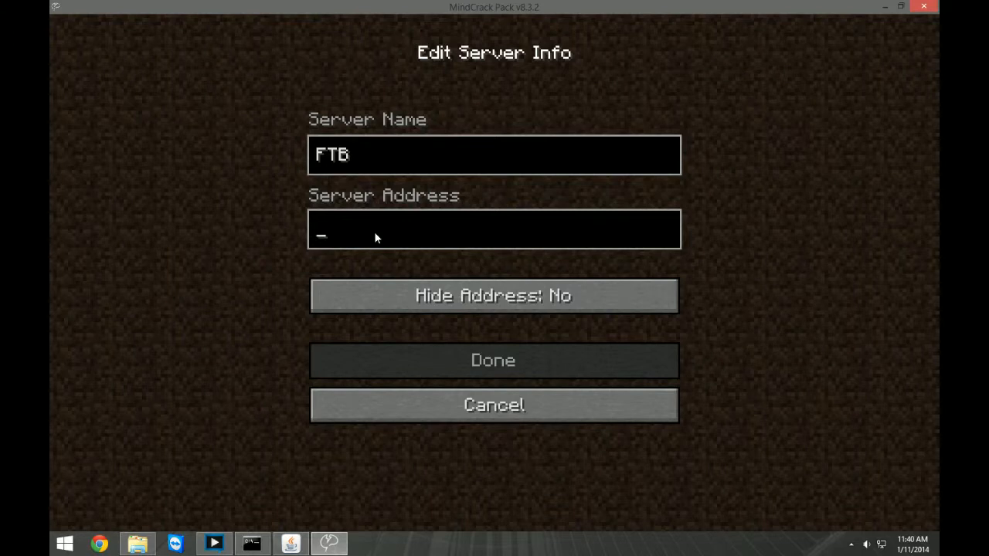
pyautogui.click(99, 544)
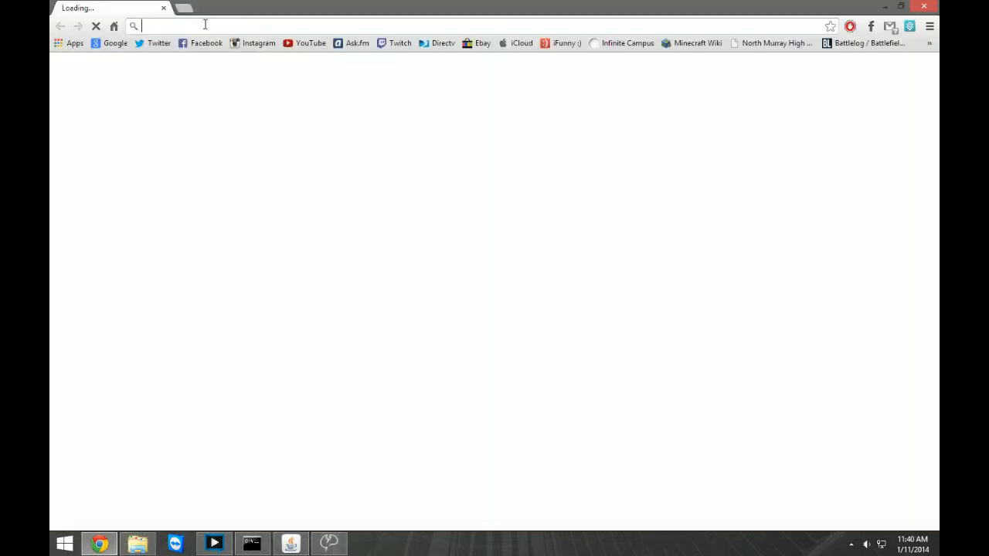
pyautogui.write('whatismyip.org')
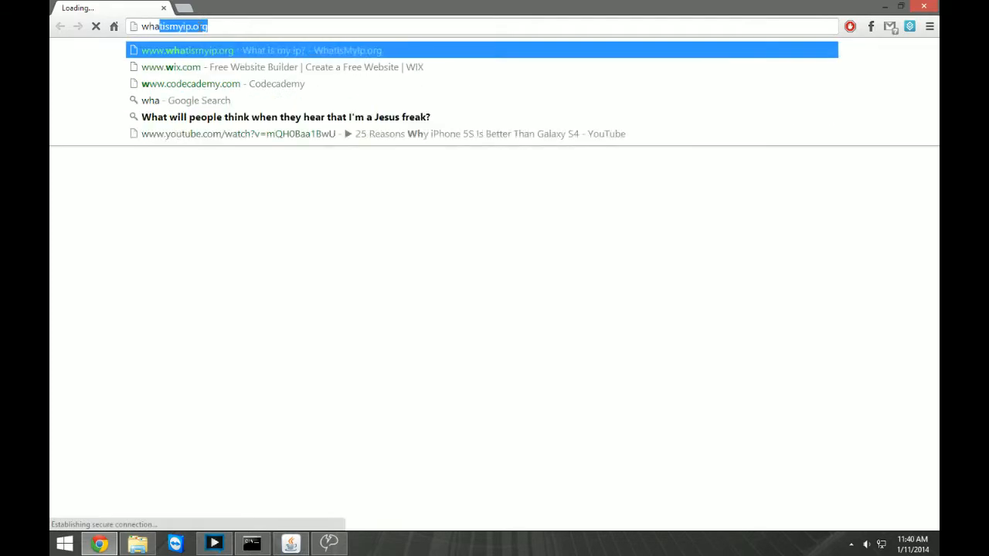
pyautogui.press('Return')
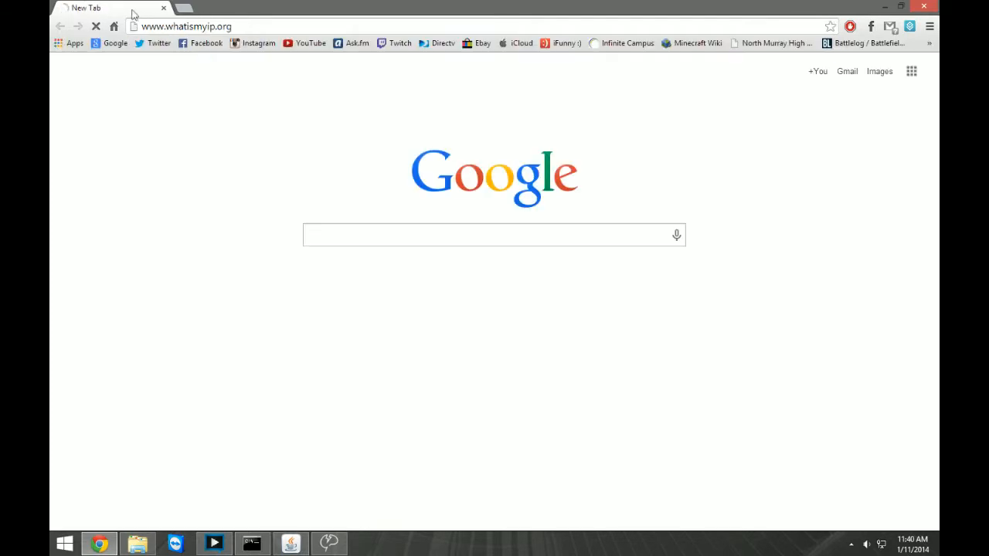
pyautogui.moveTo(125, 9); pyautogui.dragTo(938, 77)
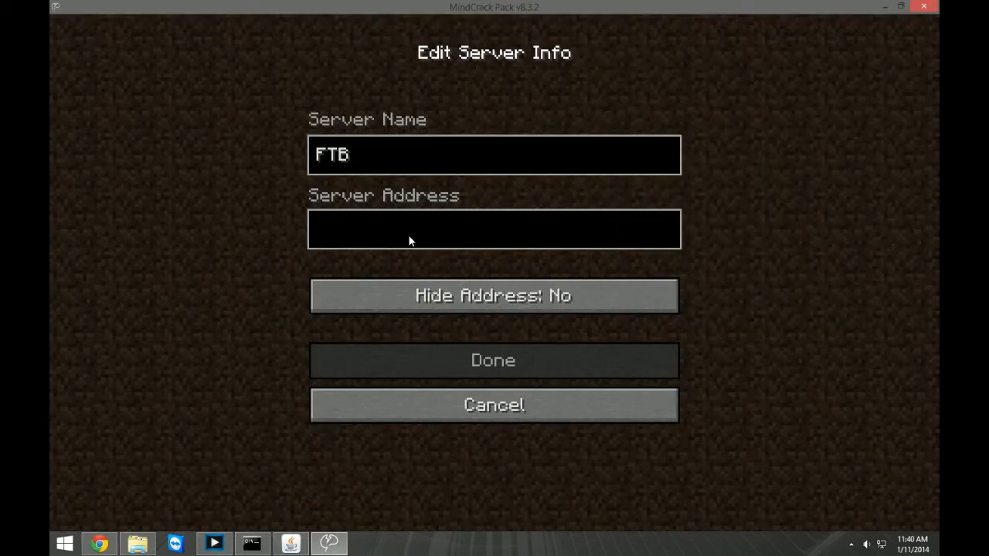
# Set the FTB entry's server address to 24.158.189.159 and save the entry.
pyautogui.write('24')
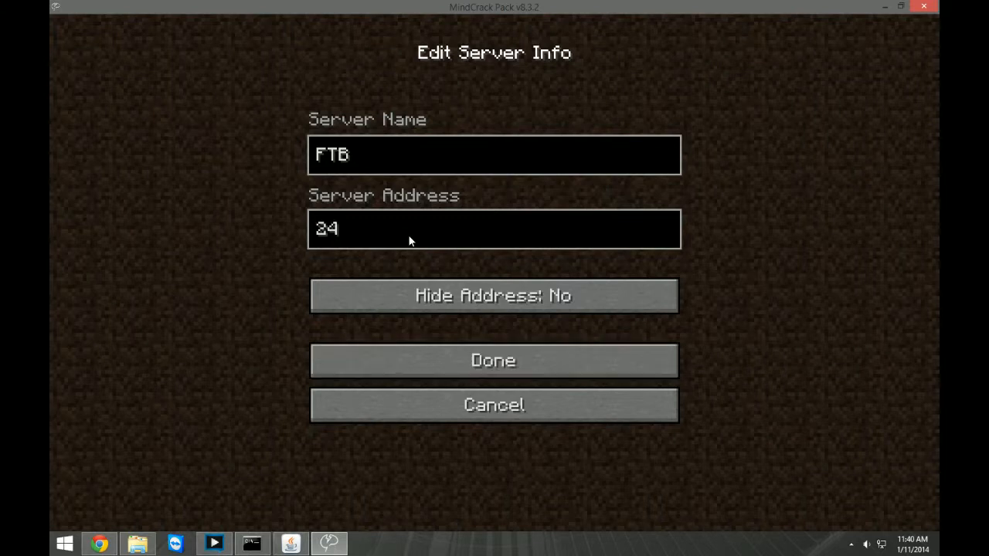
pyautogui.write('.158.189')
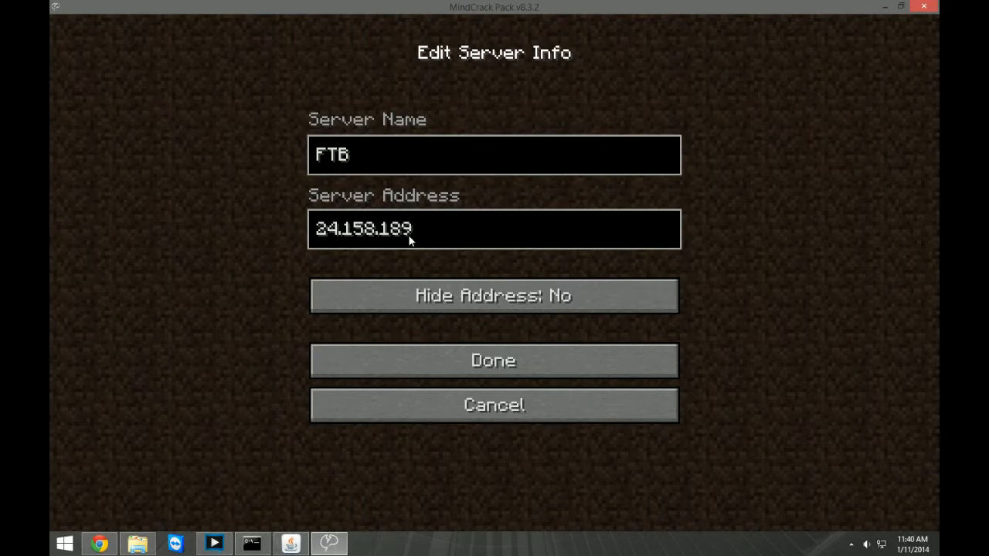
pyautogui.write('.159')
pyautogui.click(490, 368)
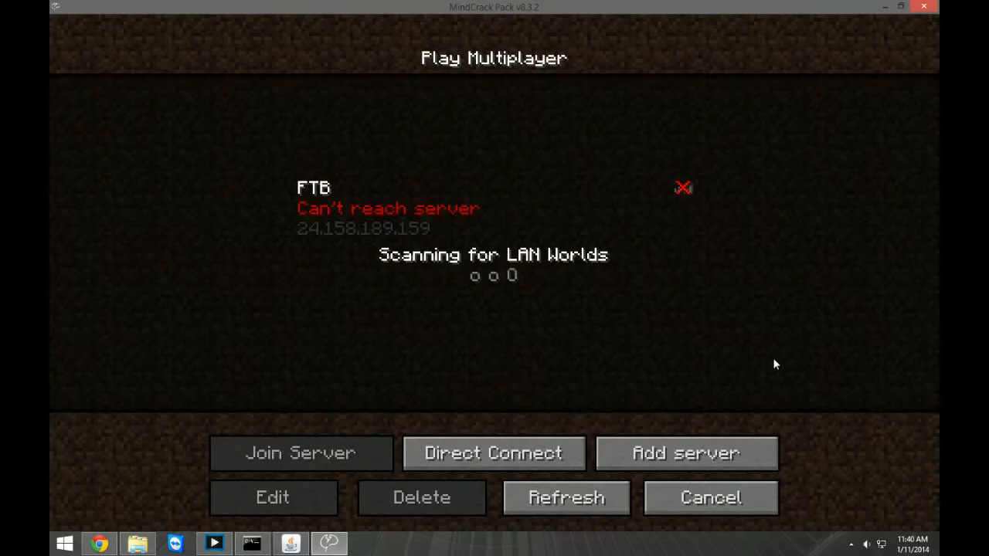
# Review the server properties file in Brian's FTB Server folder and save its changes on closing.
pyautogui.click(291, 544)
pyautogui.click(290, 544)
pyautogui.moveTo(261, 545)
pyautogui.click(136, 550)
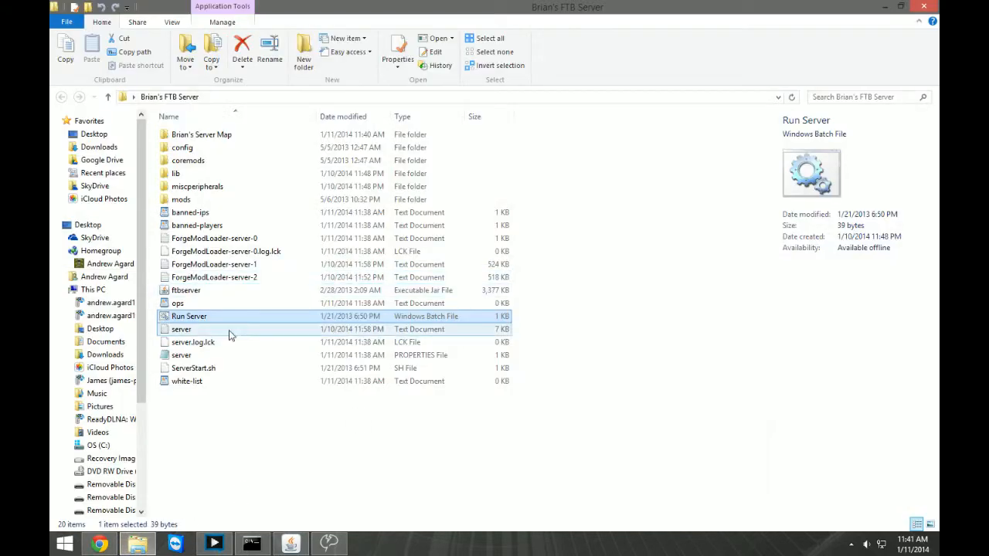
pyautogui.doubleClick(208, 356)
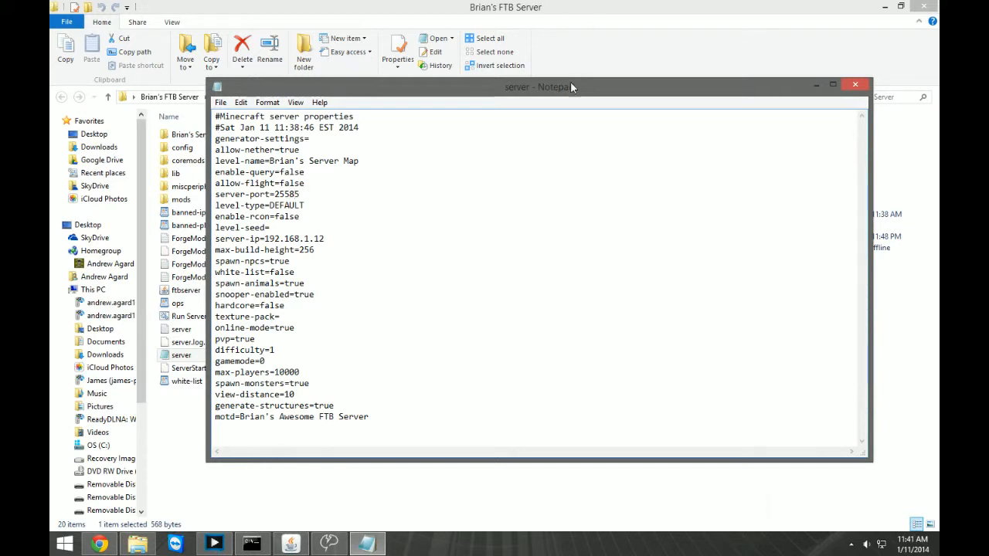
pyautogui.click(854, 89)
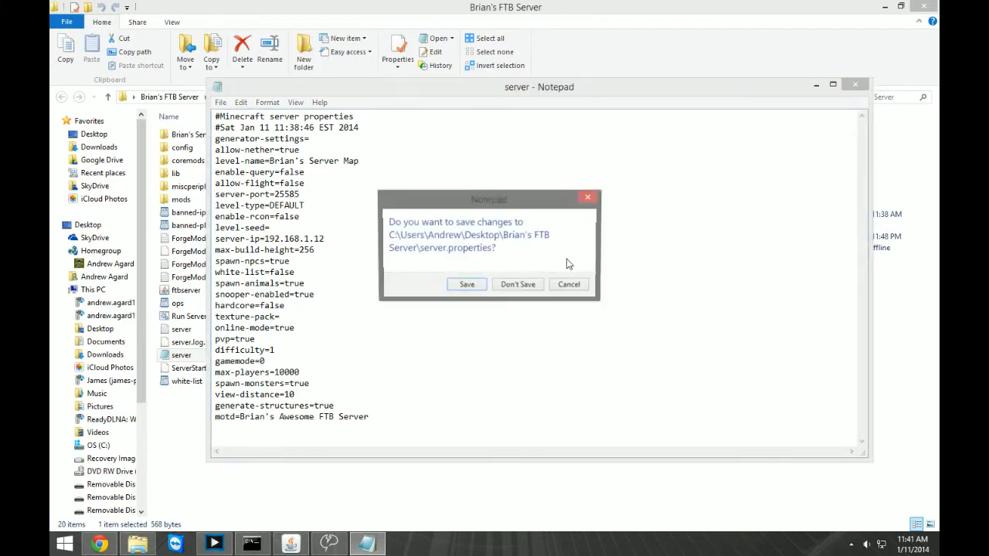
pyautogui.click(468, 287)
# Shut down the running Minecraft server with the stop command and start it again with the Run Server batch file.
pyautogui.click(291, 543)
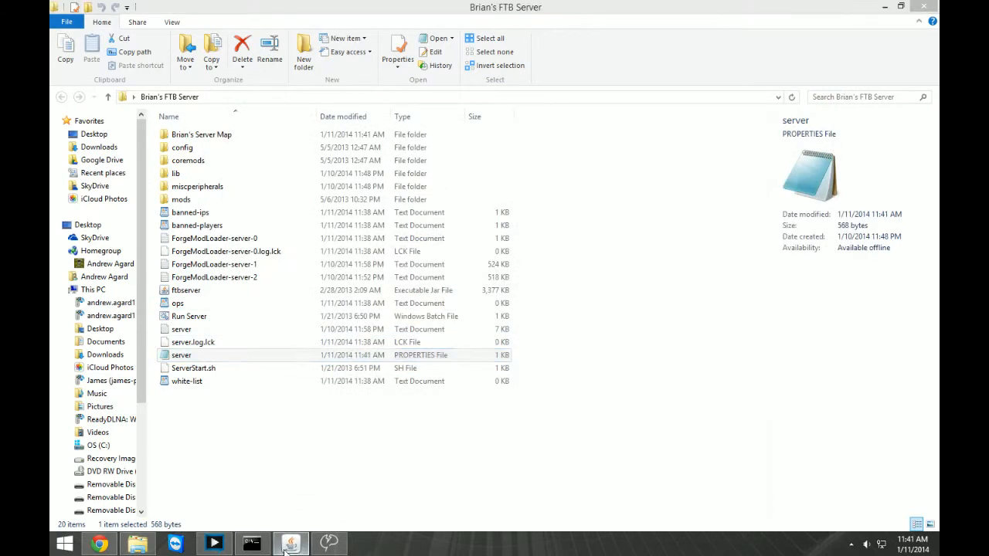
pyautogui.write('s')
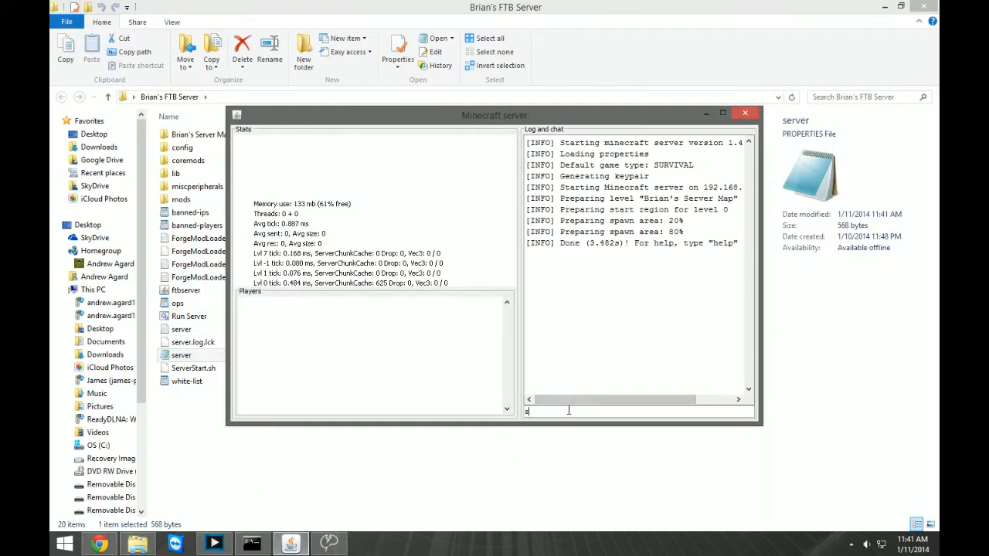
pyautogui.write('top')
pyautogui.press('Return')
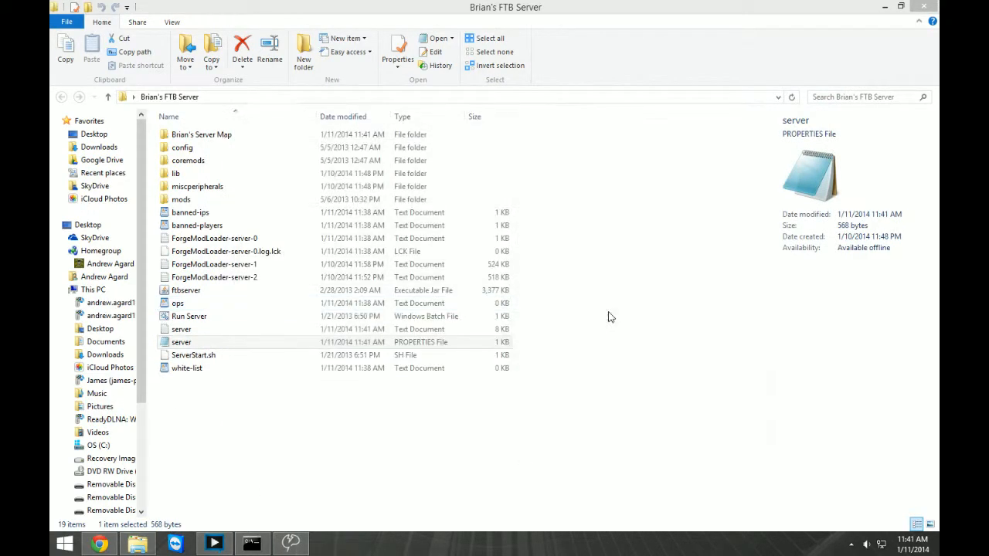
pyautogui.doubleClick(202, 316)
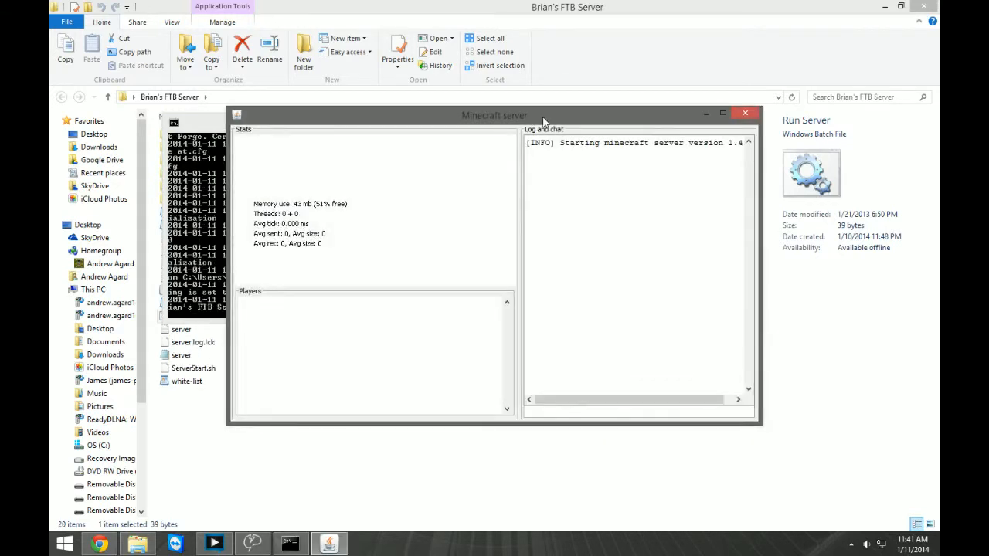
# Minimize the server console and folder windows and move the Minecraft server window clear of the game.
pyautogui.click(210, 125)
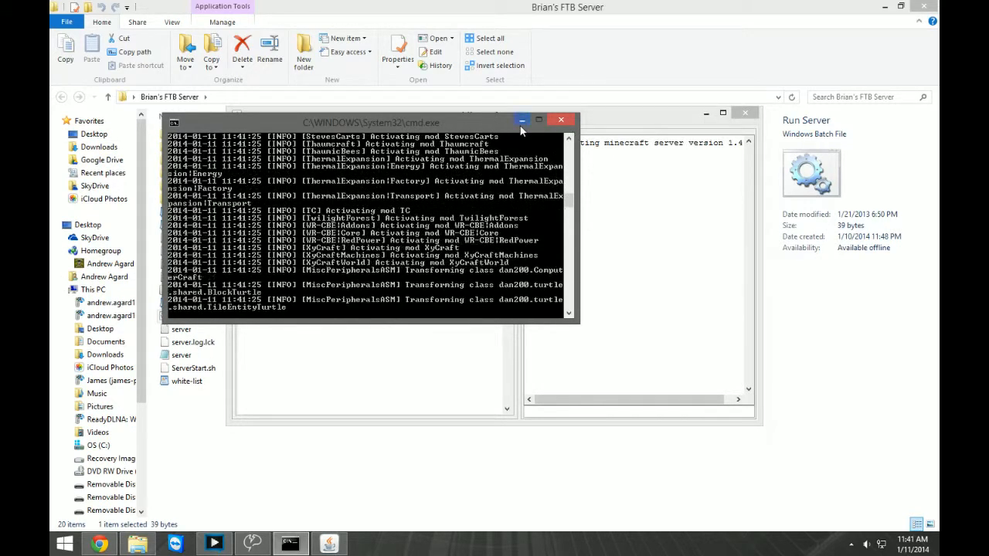
pyautogui.click(521, 121)
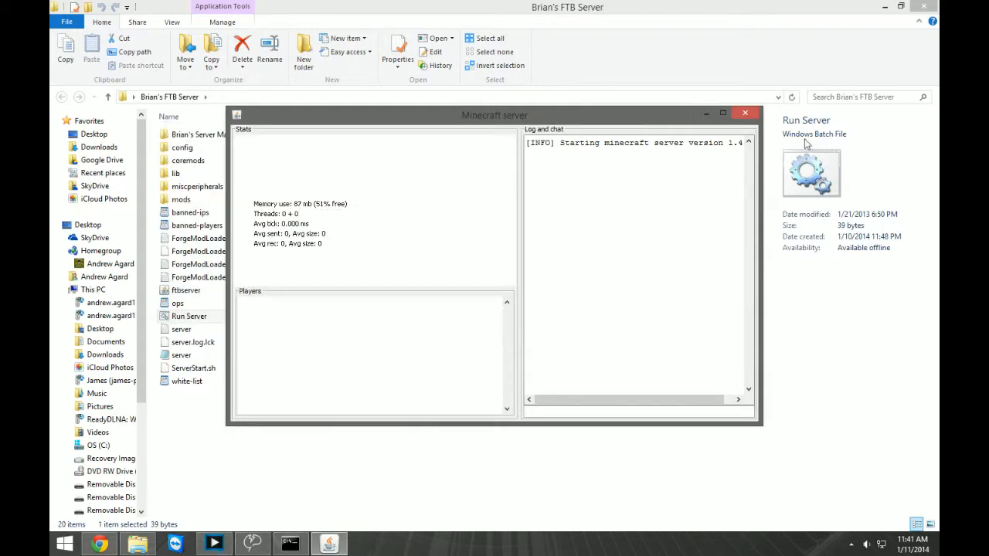
pyautogui.click(885, 6)
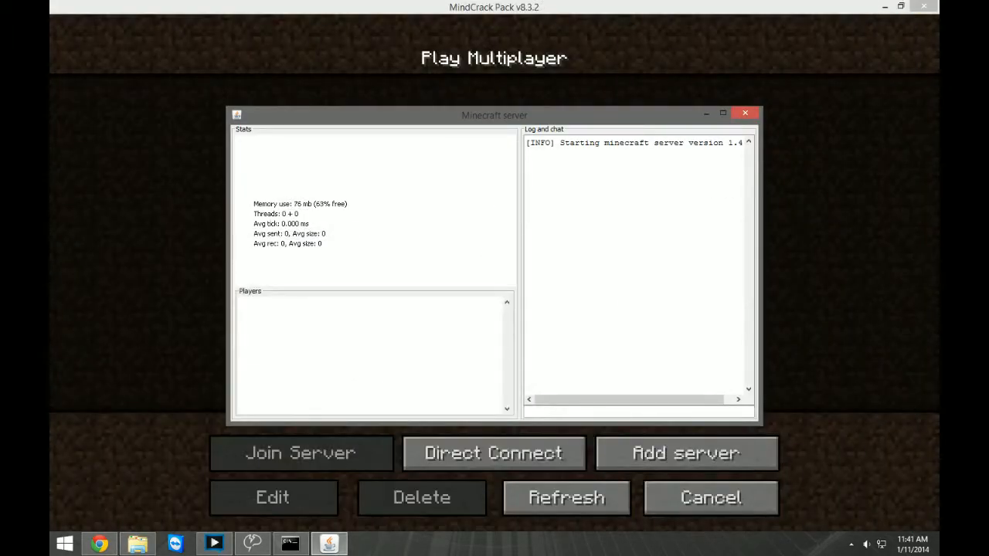
pyautogui.click(99, 543)
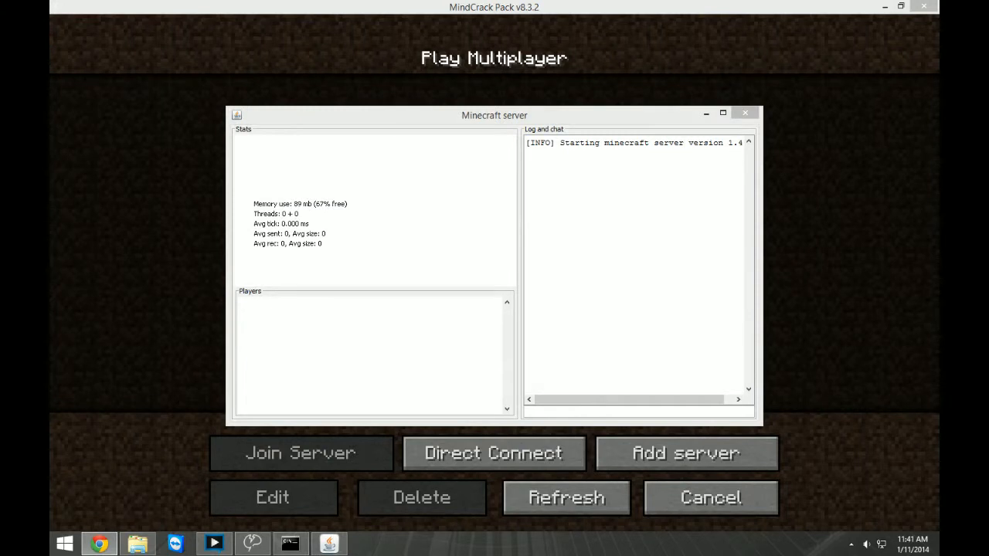
pyautogui.click(329, 544)
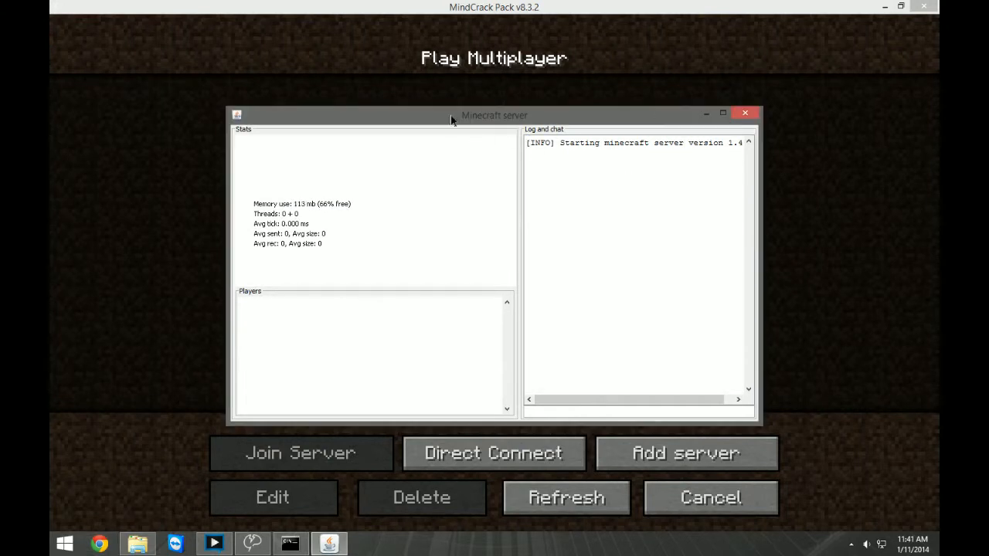
pyautogui.moveTo(451, 120); pyautogui.dragTo(50, 114)
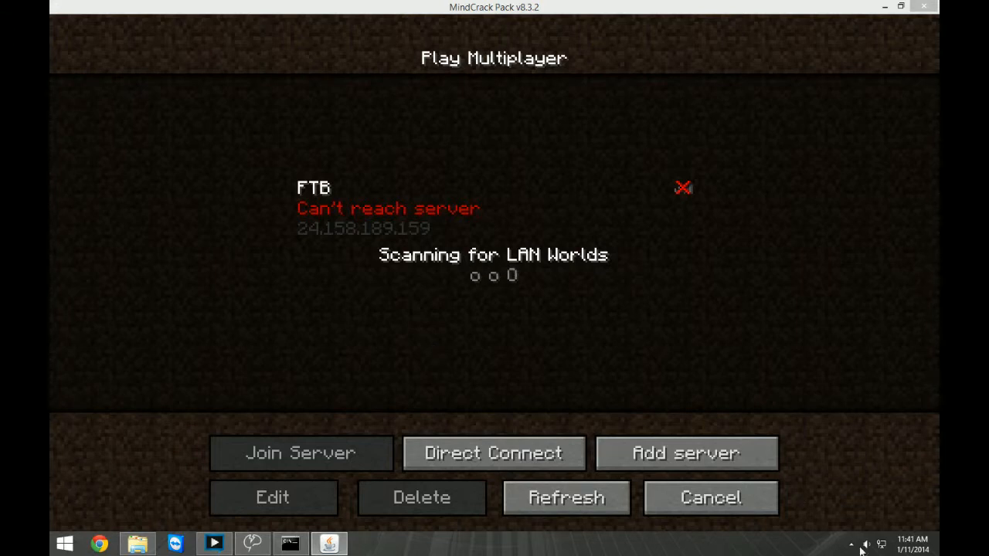
# Refresh the server list and edit the FTB entry so its address is 24.158.189.159:25585.
pyautogui.click(580, 506)
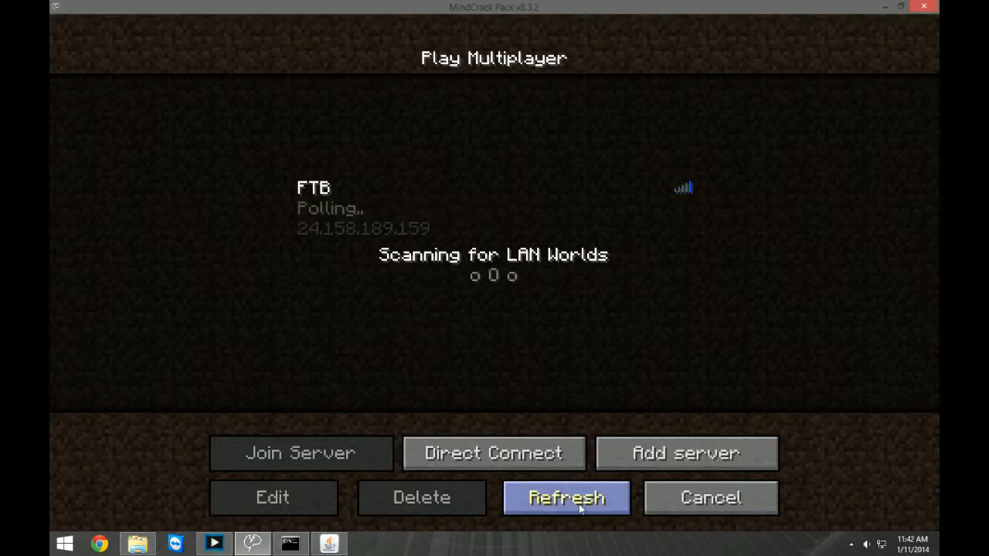
pyautogui.click(410, 228)
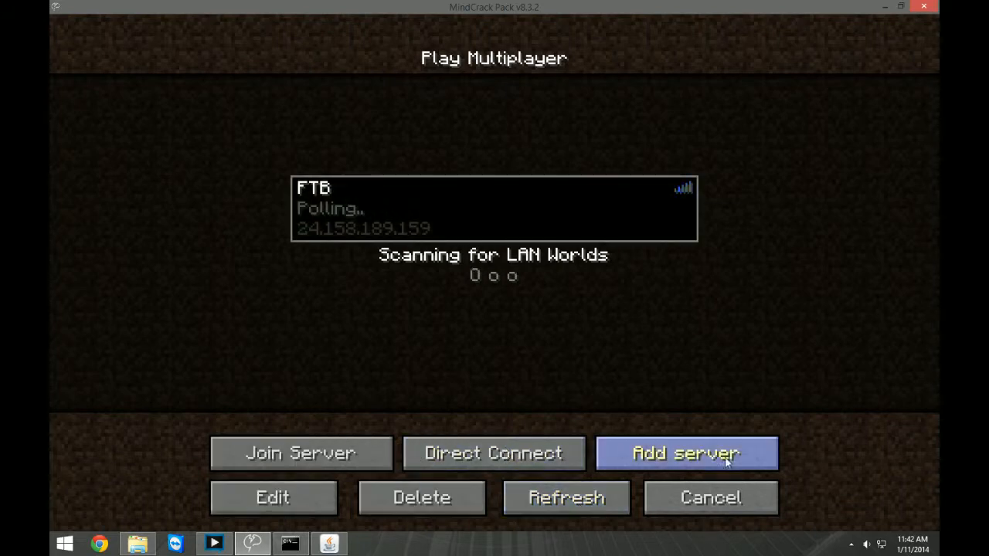
pyautogui.click(309, 509)
pyautogui.click(468, 227)
pyautogui.write(':')
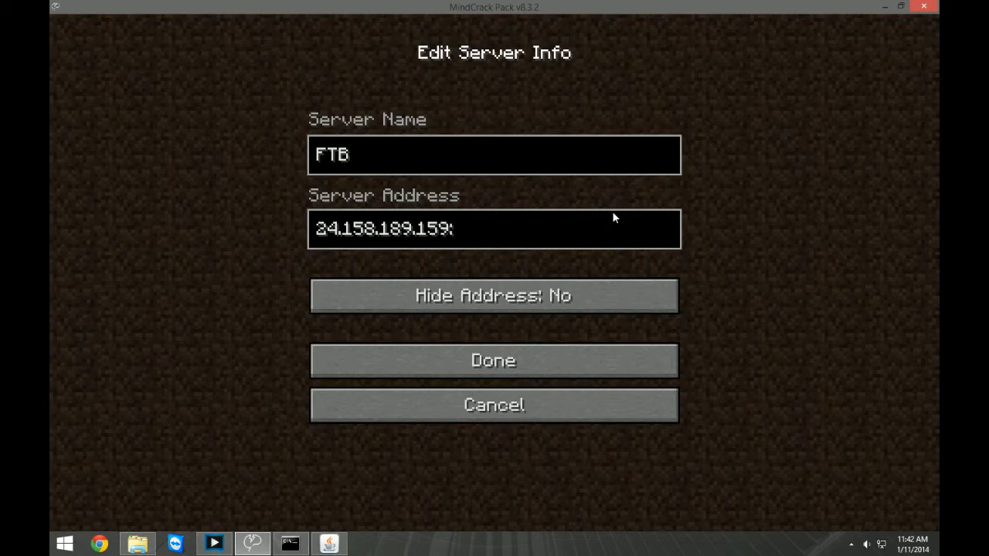
pyautogui.write('25585')
pyautogui.click(511, 360)
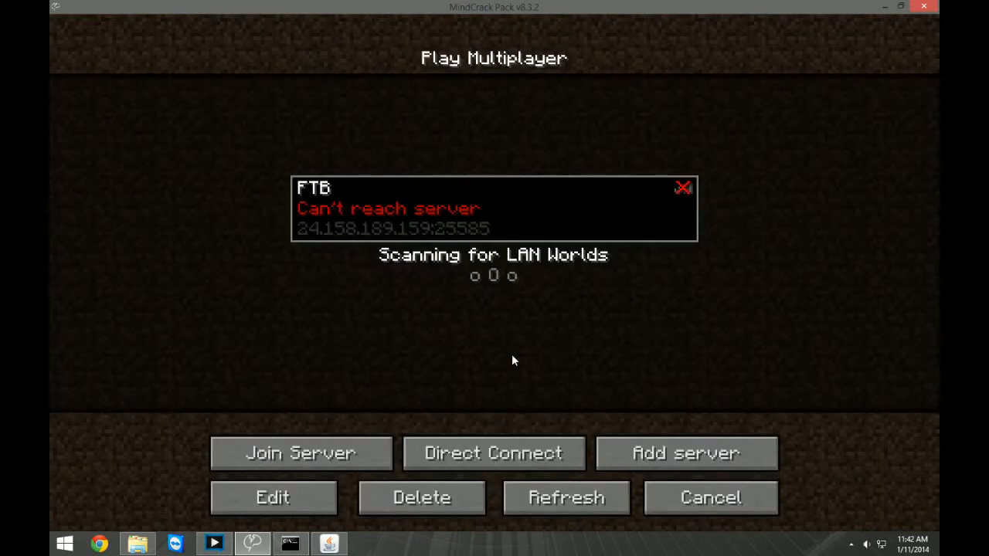
# Refresh the server list, join the FTB server and walk forward in its world.
pyautogui.click(543, 504)
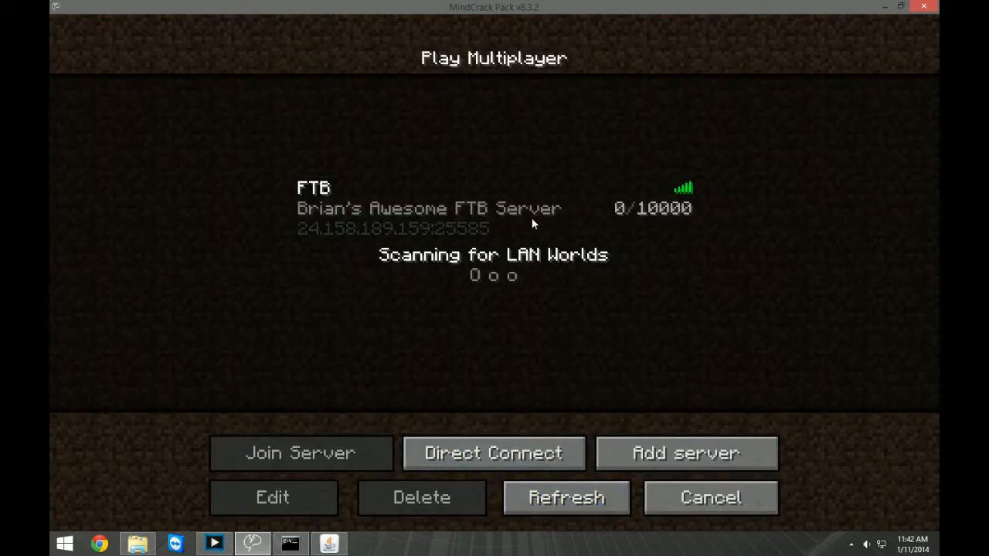
pyautogui.doubleClick(393, 213)
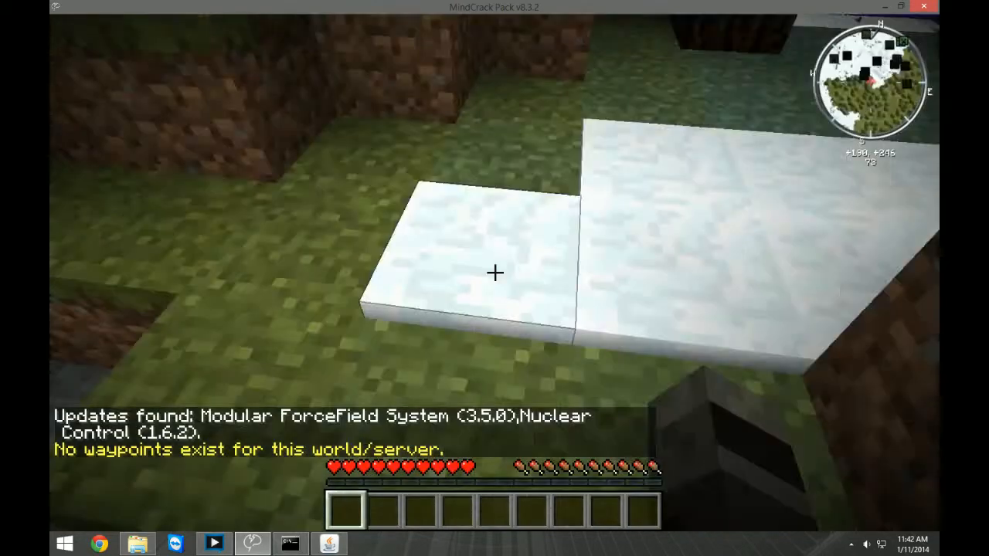
pyautogui.press('w')
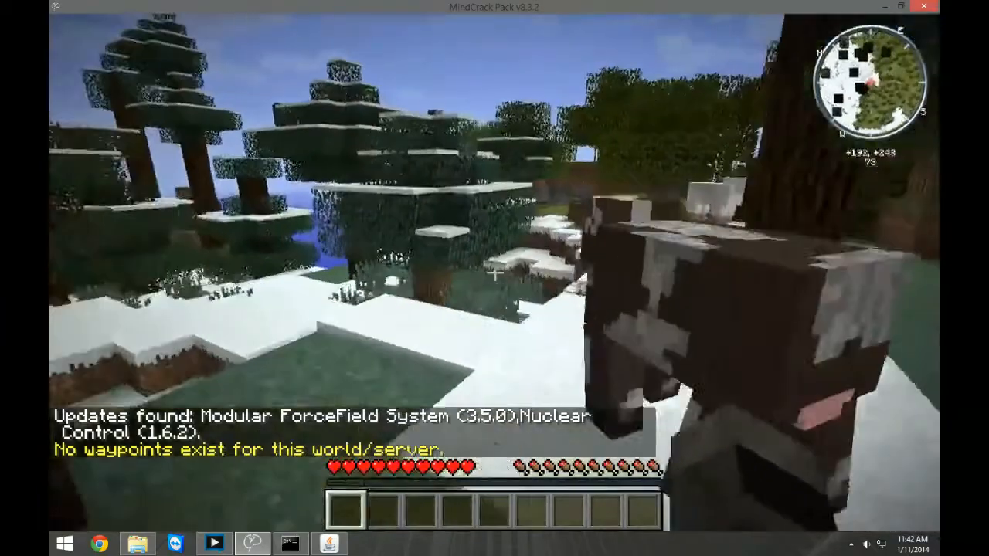
# Walk across the snowy ground of the FTB server world and briefly show the debug information.
pyautogui.press('w')
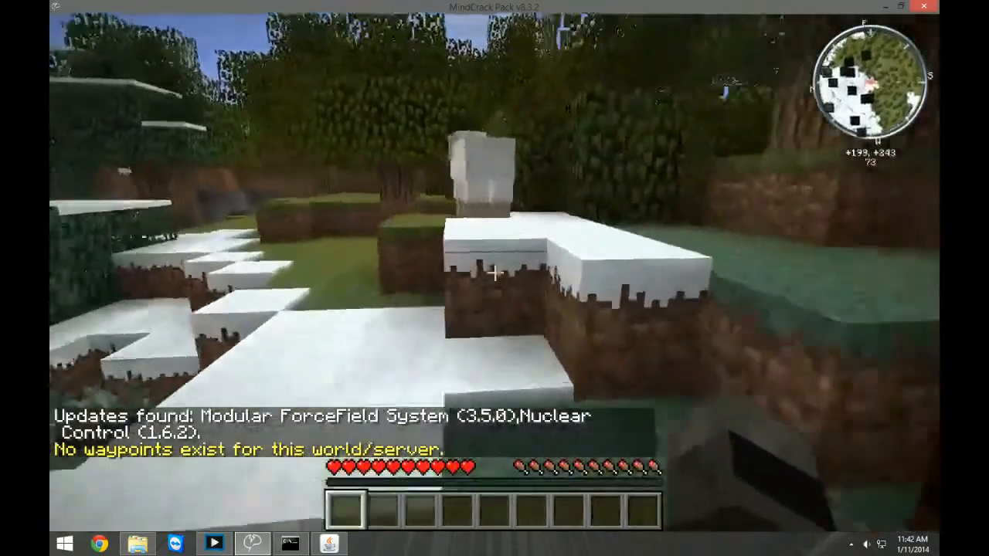
pyautogui.press('F3')
pyautogui.press('w')
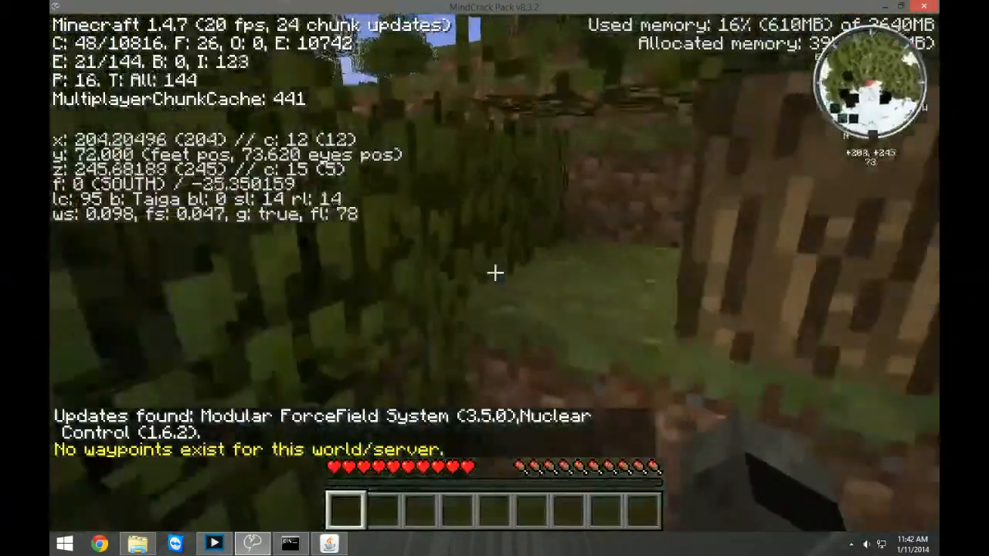
pyautogui.press('F3')
pyautogui.press('w')
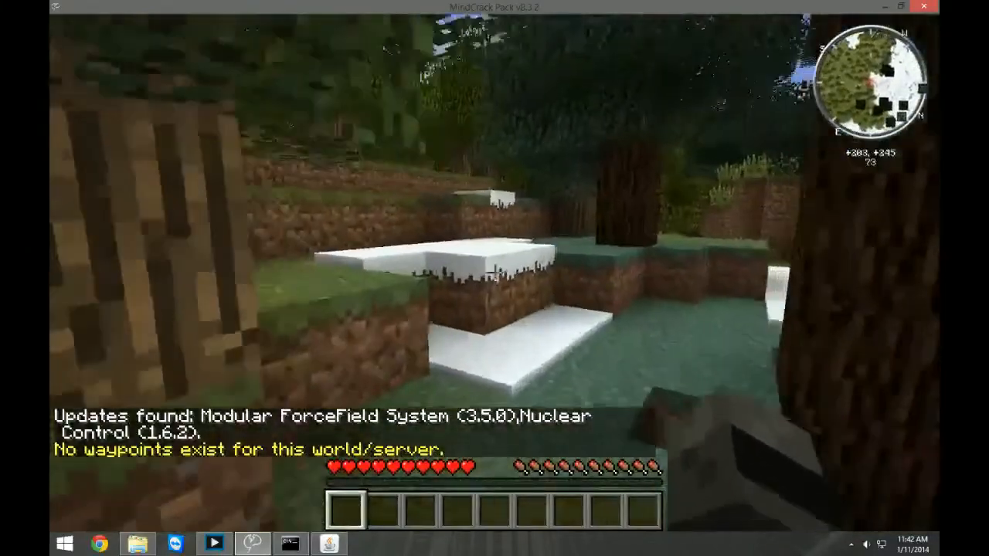
# Explore the forest near the spawn on the FTB server, climbing the grassy ledges and returning to the snow.
pyautogui.press('space')
pyautogui.press('w')
pyautogui.press('space')
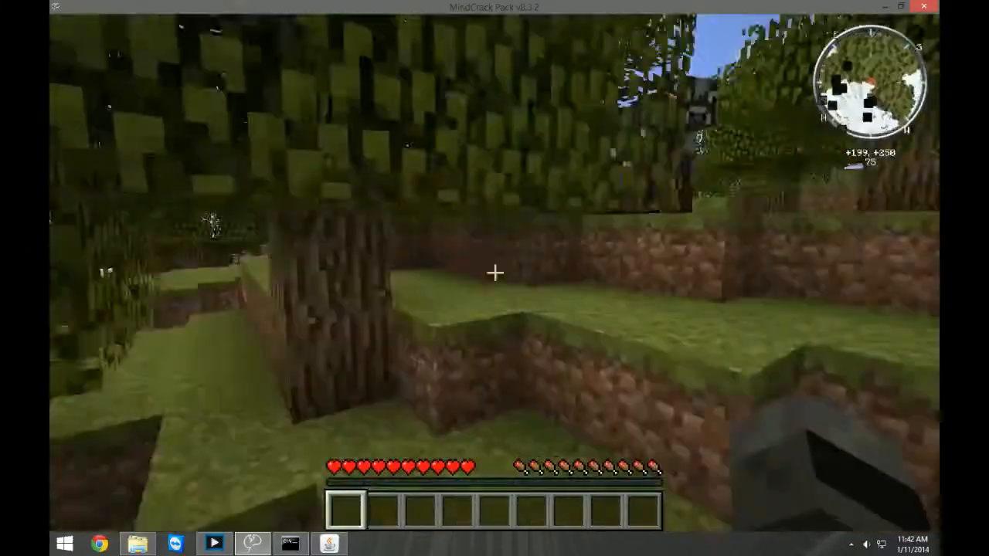
pyautogui.press('w')
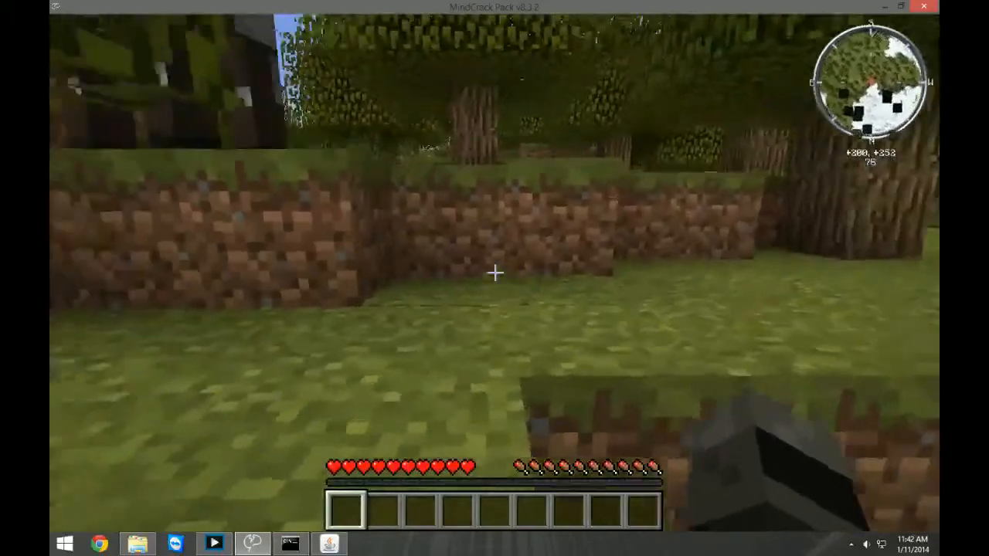
pyautogui.press('w')
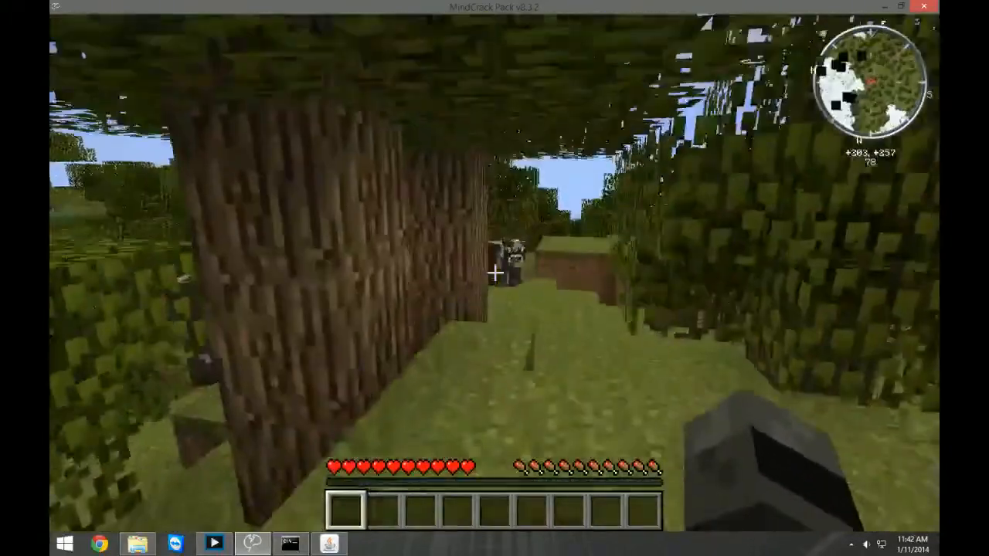
pyautogui.press('w')
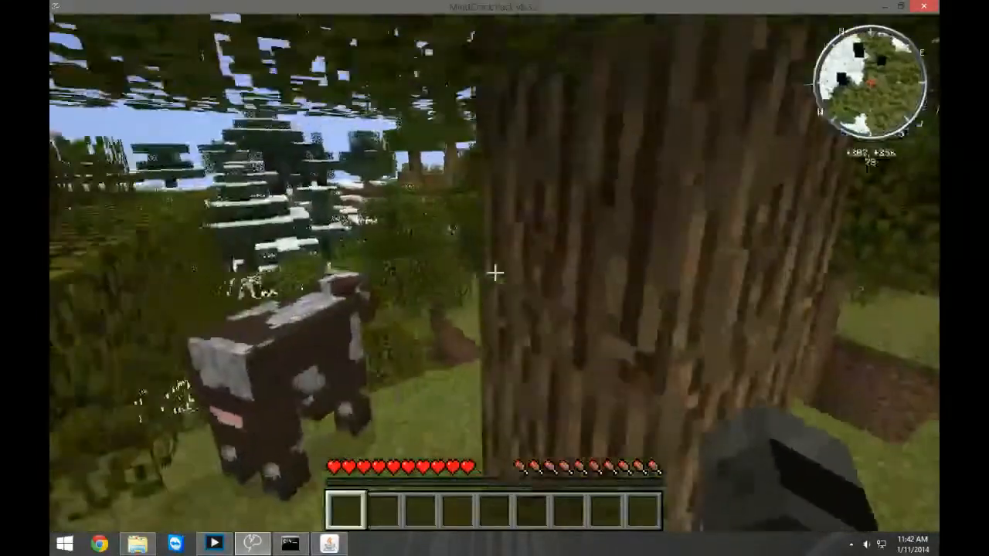
pyautogui.press('w')
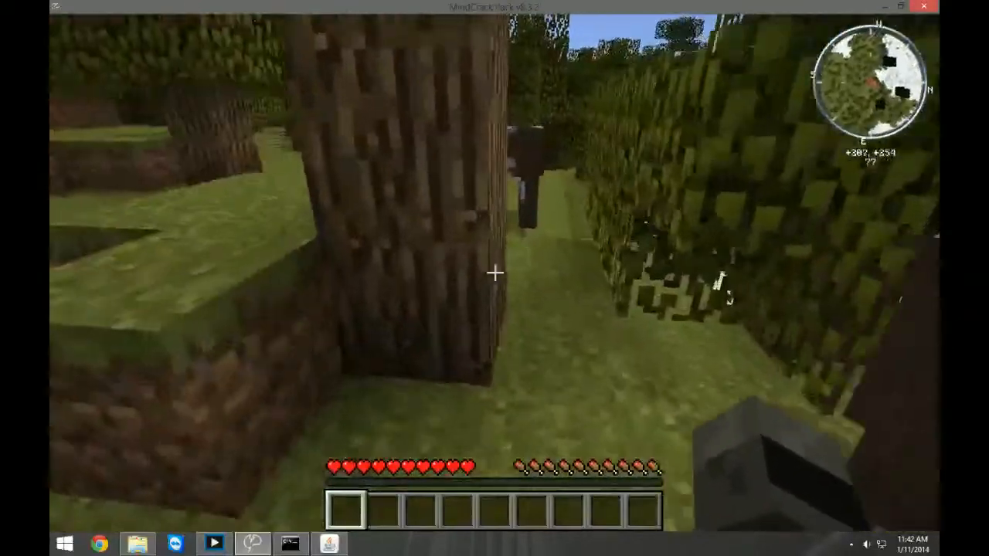
pyautogui.press('w')
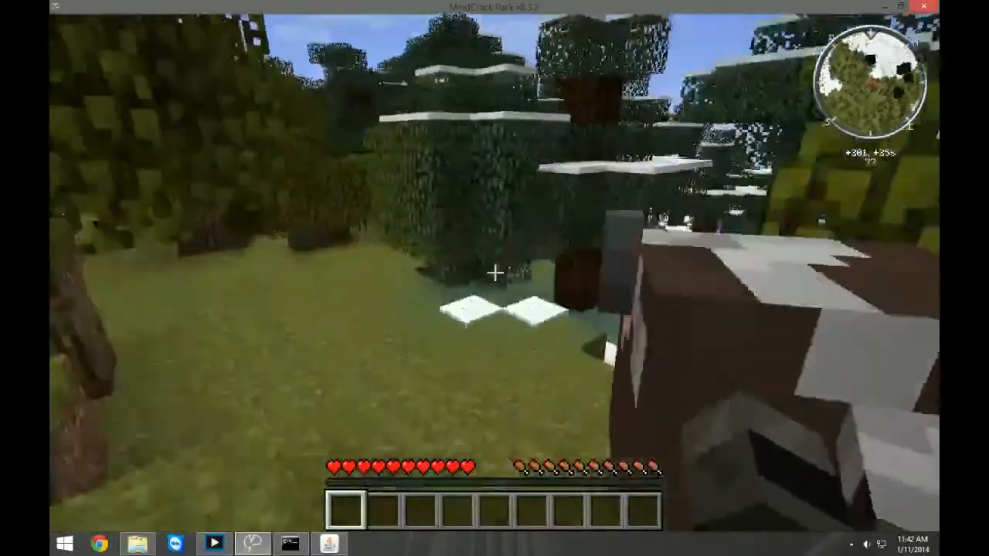
pyautogui.press('w')
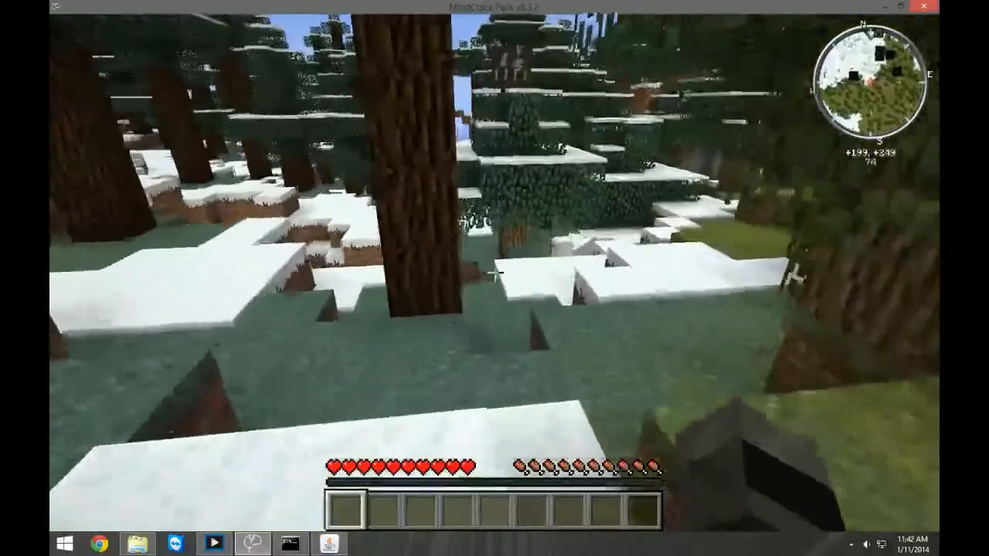
pyautogui.press('w')
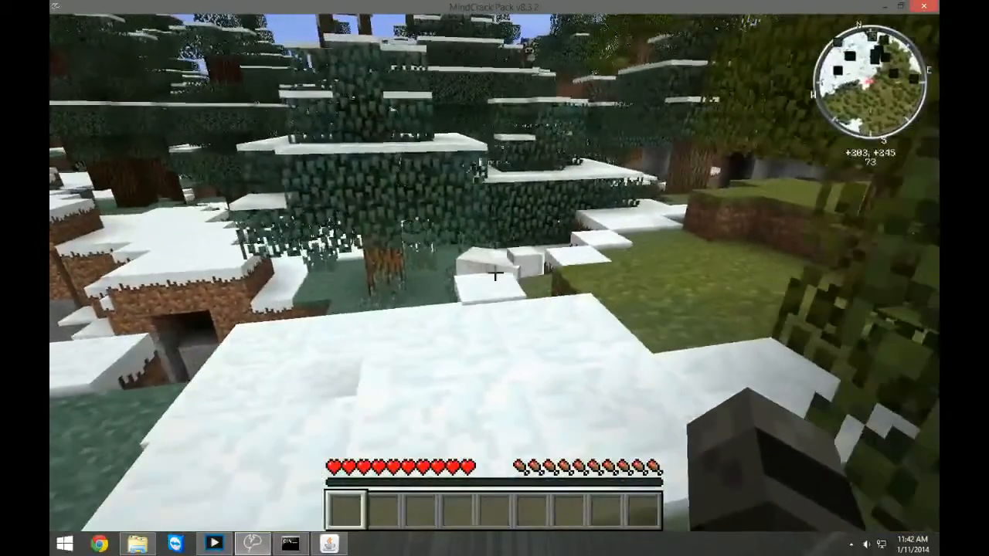
# Open the inventory, bring up the Minecraft server window and grant the connected player operator rights with the op command.
pyautogui.press('e')
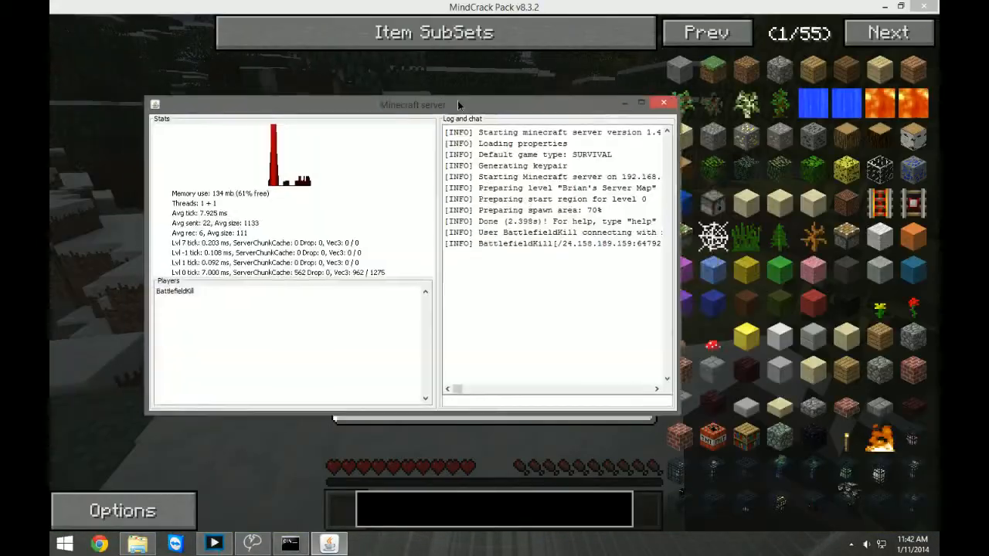
pyautogui.moveTo(457, 101); pyautogui.dragTo(543, 117)
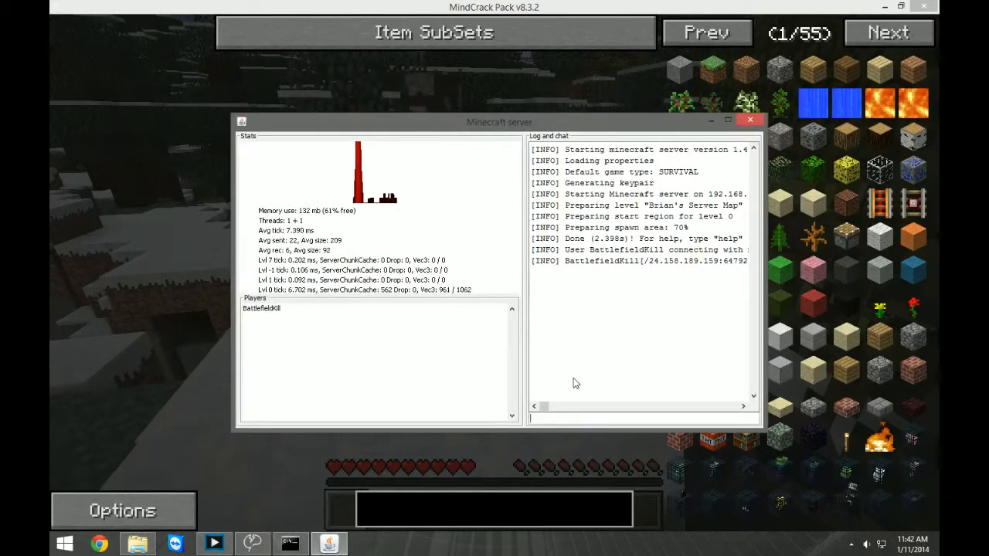
pyautogui.write('op')
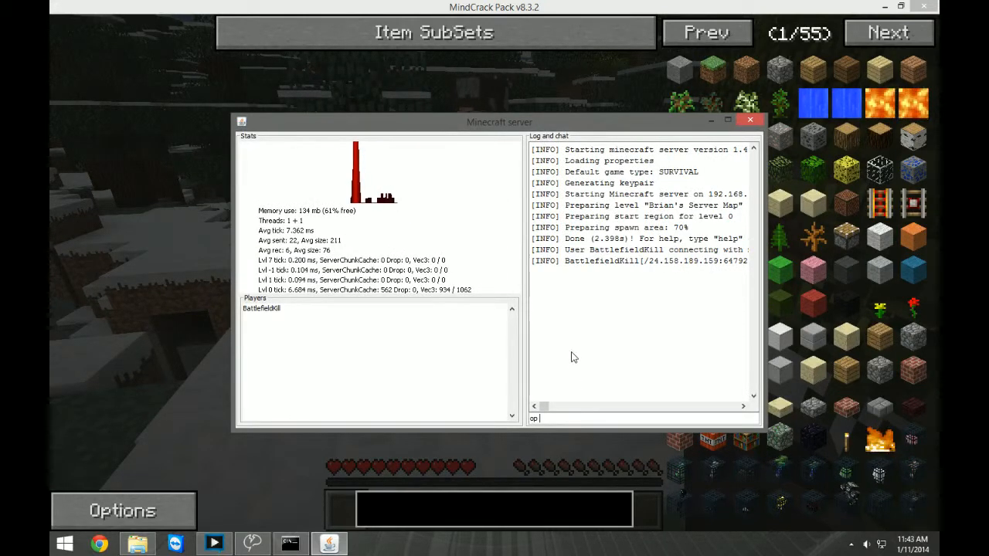
pyautogui.write(' battlefieldki')
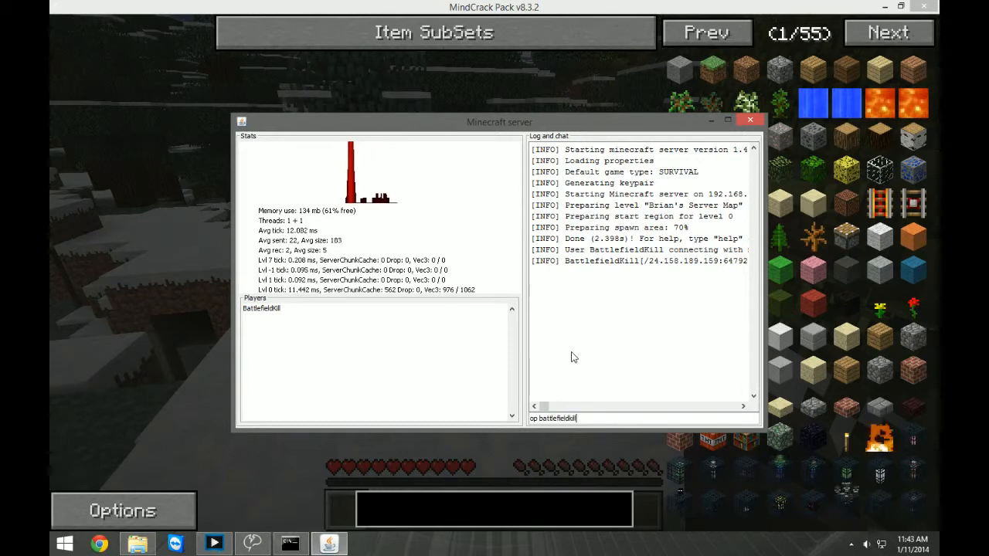
pyautogui.write('ll')
pyautogui.press('Return')
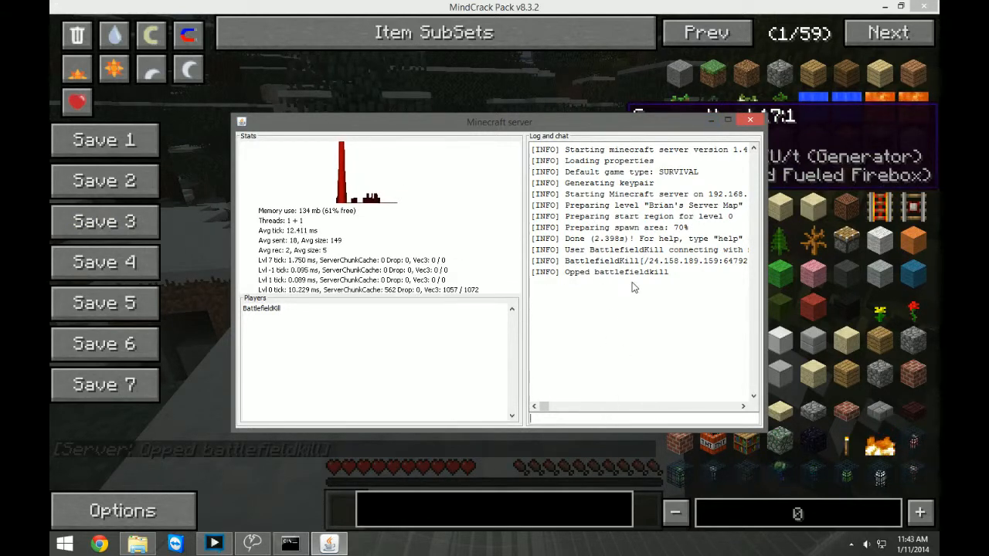
# Add the connected player to the server's whitelist with the whitelist add command.
pyautogui.write('whitelis')
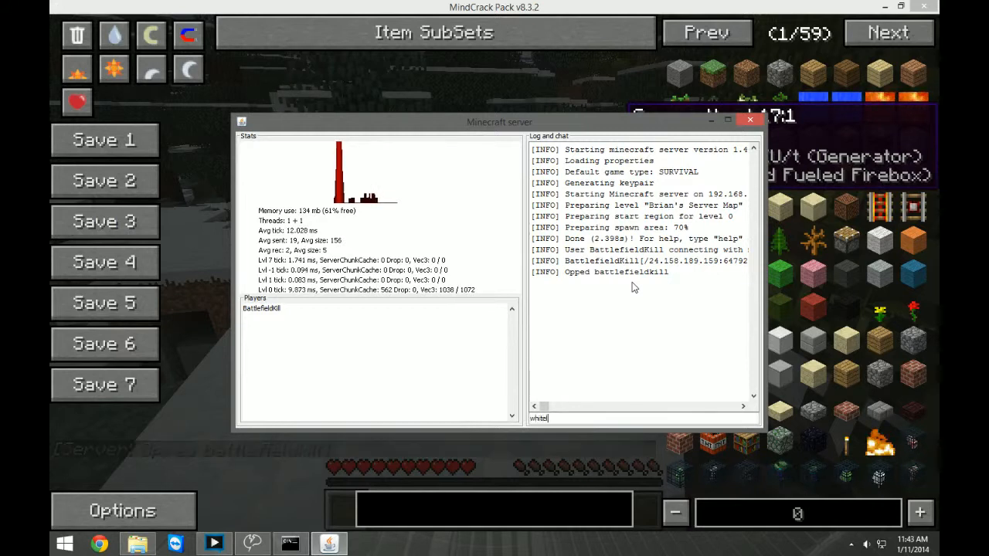
pyautogui.write('t add')
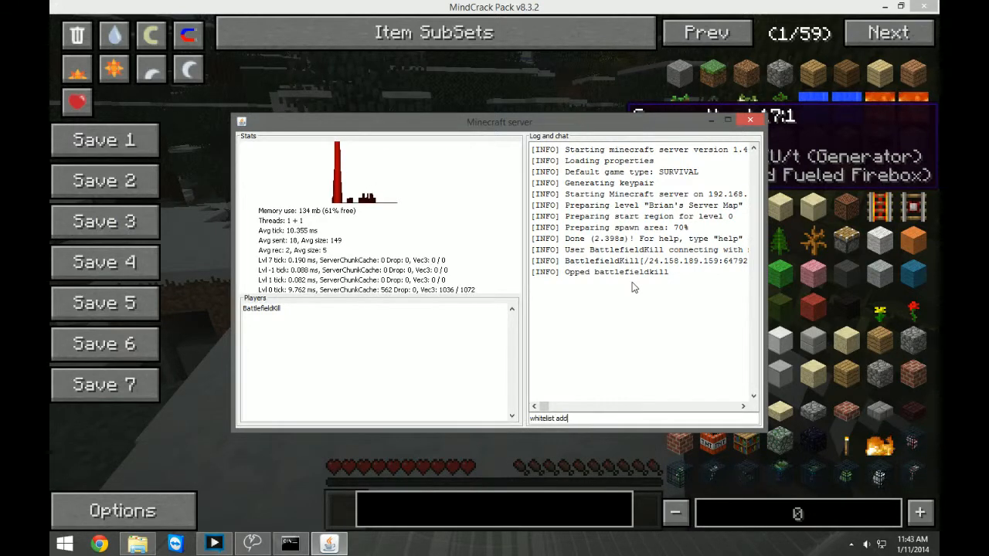
pyautogui.write('battlefieldkill')
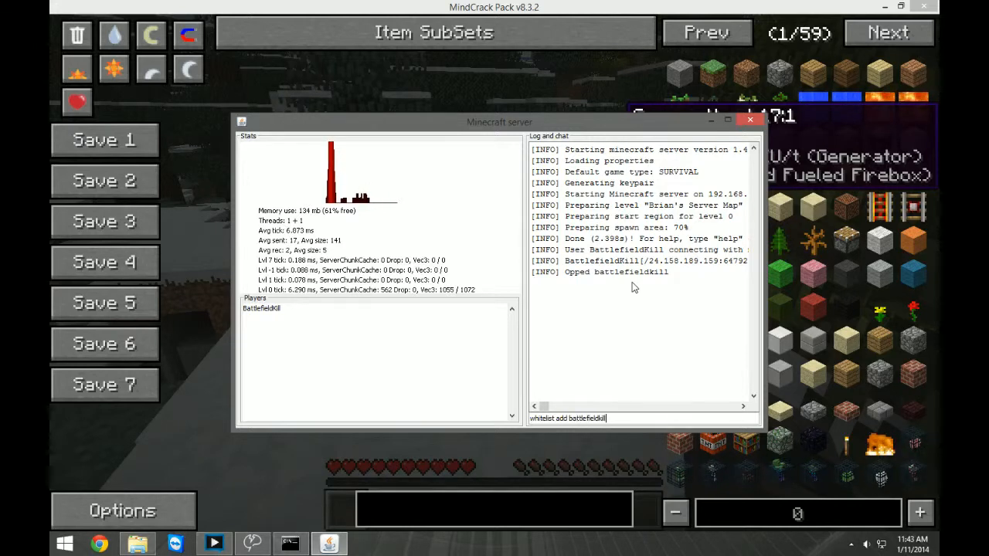
pyautogui.press('Return')
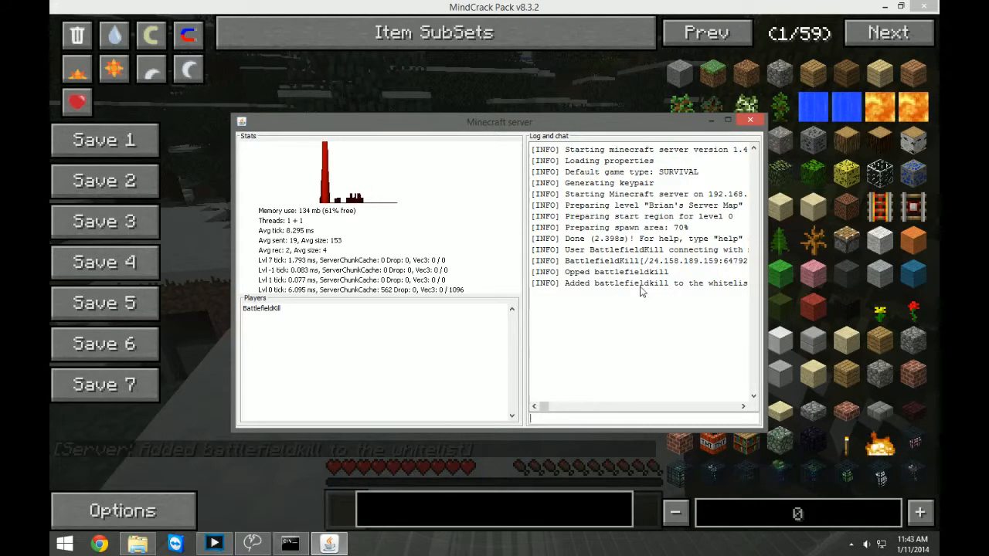
# Open the server properties file from the FTB server folder, retype the white-list value as false and save the file.
pyautogui.click(137, 544)
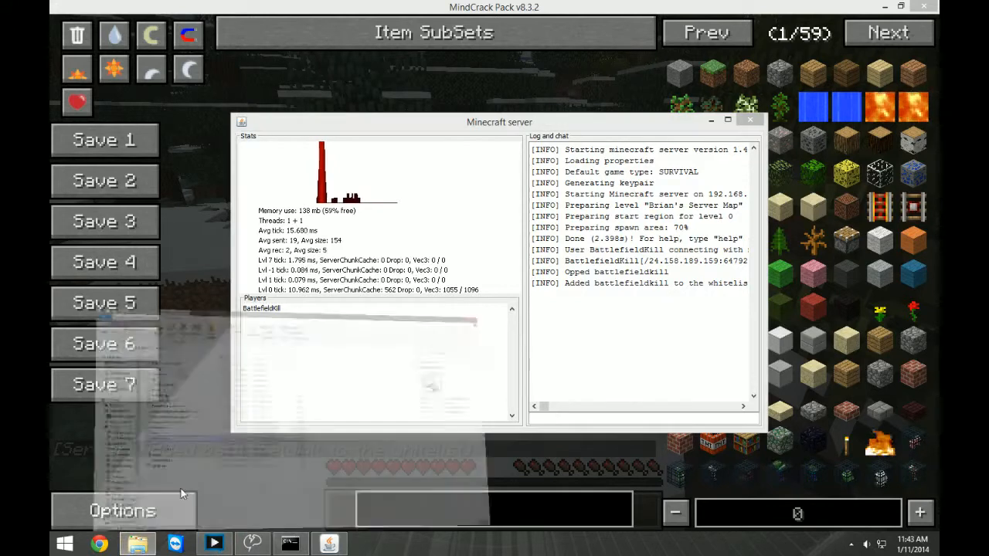
pyautogui.doubleClick(212, 356)
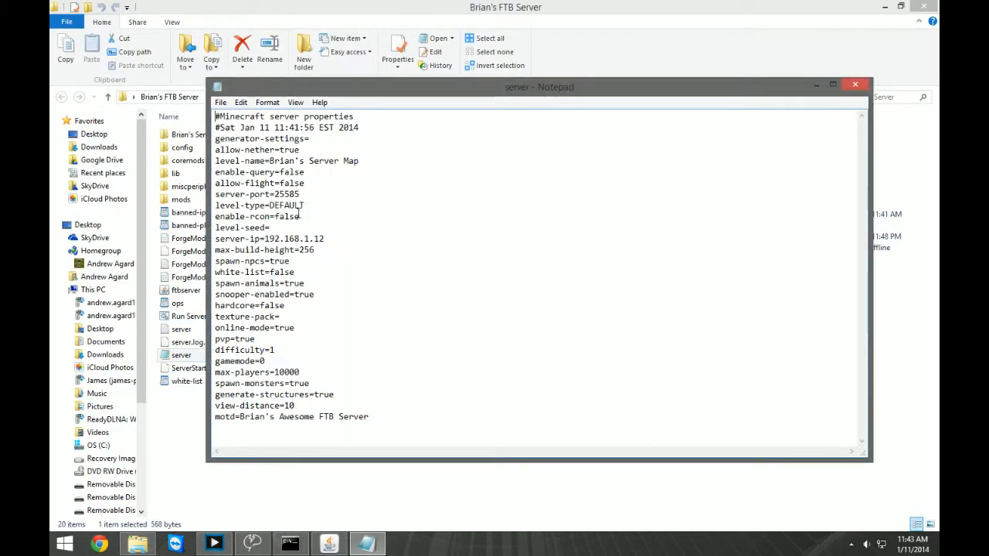
pyautogui.moveTo(301, 271); pyautogui.dragTo(265, 272)
pyautogui.write('t')
pyautogui.press('BackSpace')
pyautogui.press('BackSpace')
pyautogui.press('BackSpace')
pyautogui.write('fa')
pyautogui.click(855, 83)
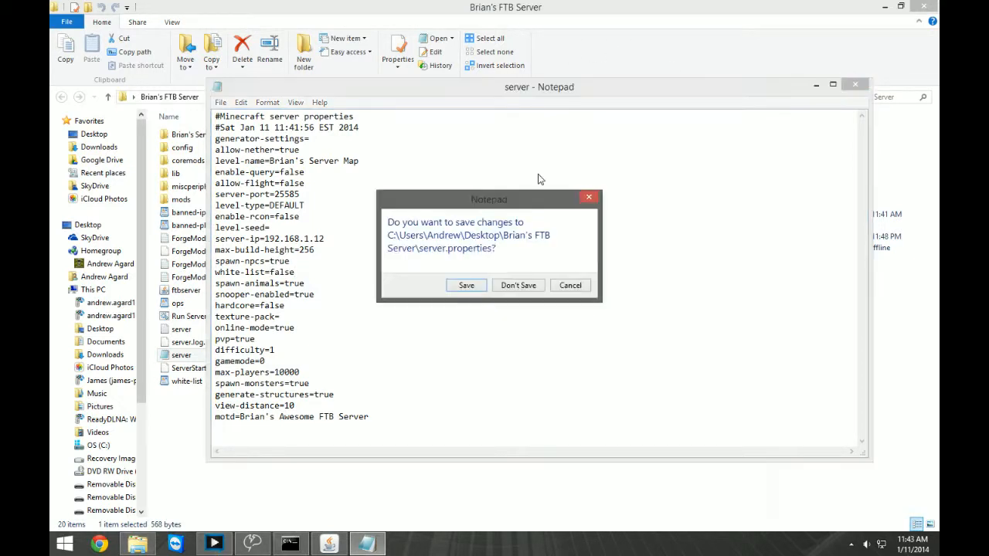
pyautogui.click(465, 286)
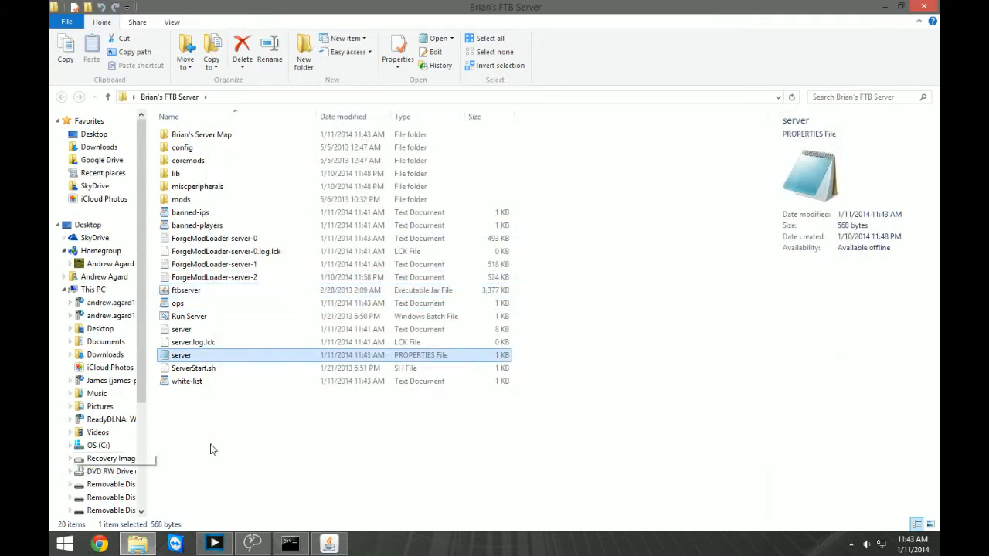
# Open the ops file, try adding more player names below the existing one, remove them and discard the changes.
pyautogui.doubleClick(192, 306)
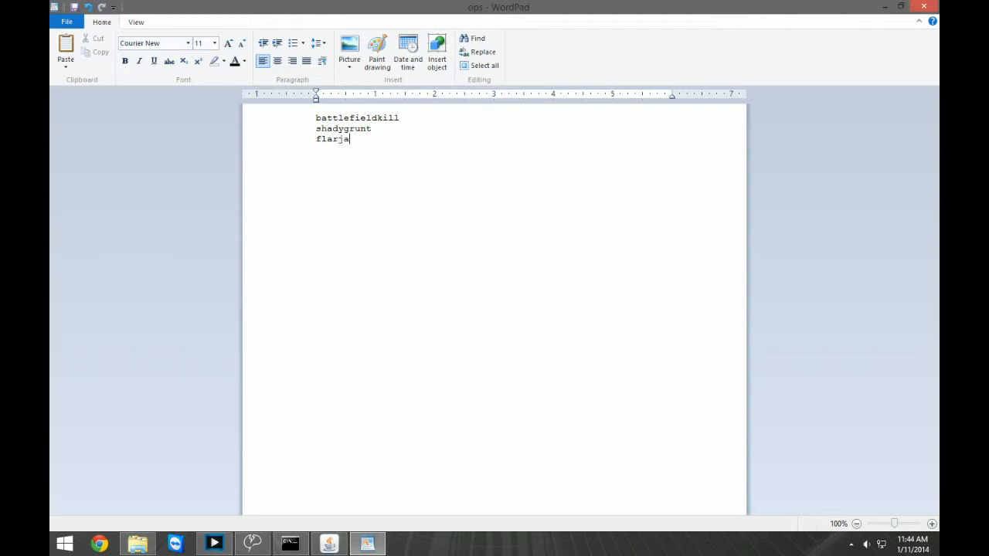
pyautogui.press('BackSpace')
pyautogui.press('BackSpace')
pyautogui.press('BackSpace')
pyautogui.press('BackSpace')
pyautogui.press('BackSpace')
pyautogui.click(923, 6)
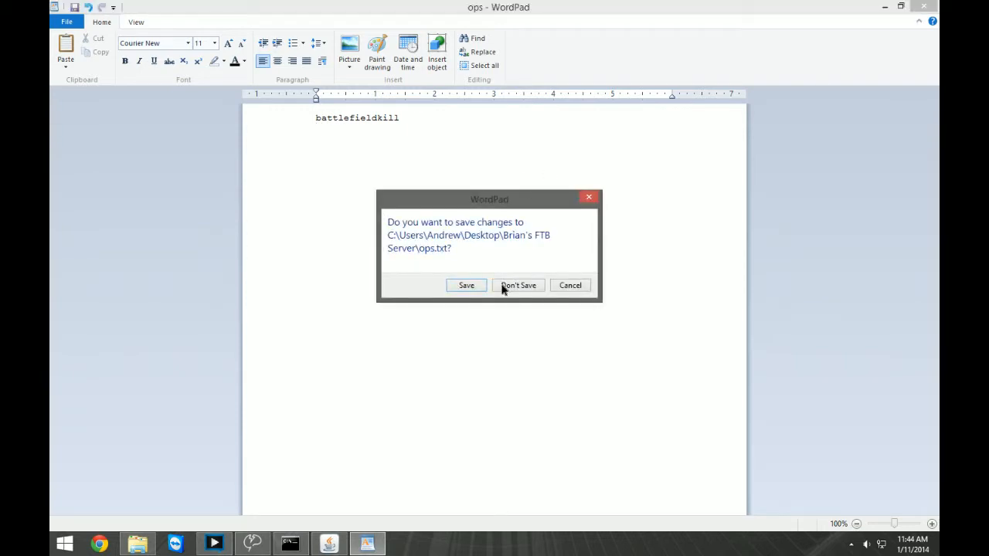
pyautogui.click(503, 286)
# Look through the FTB server folder's white-list file, mods folder and server map folder.
pyautogui.doubleClick(199, 387)
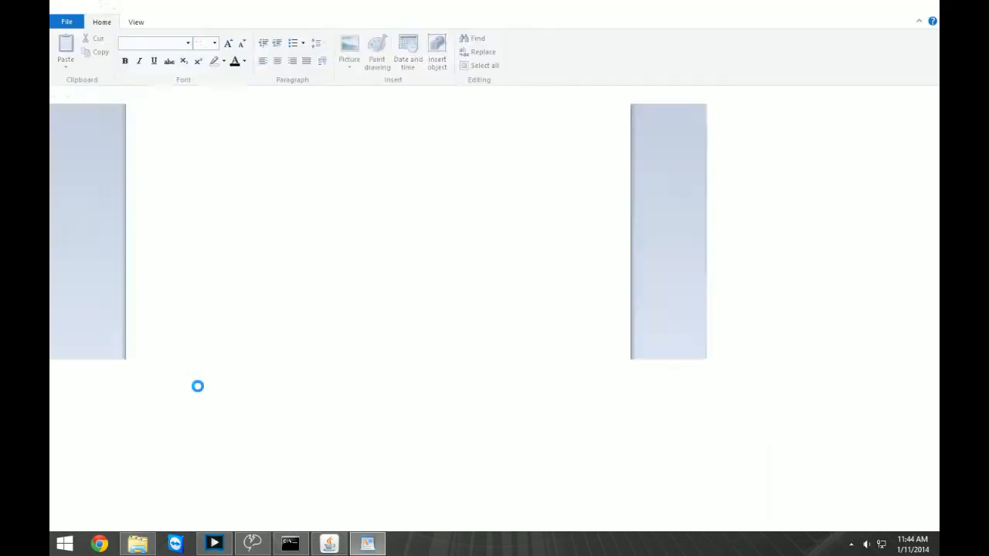
pyautogui.click(923, 8)
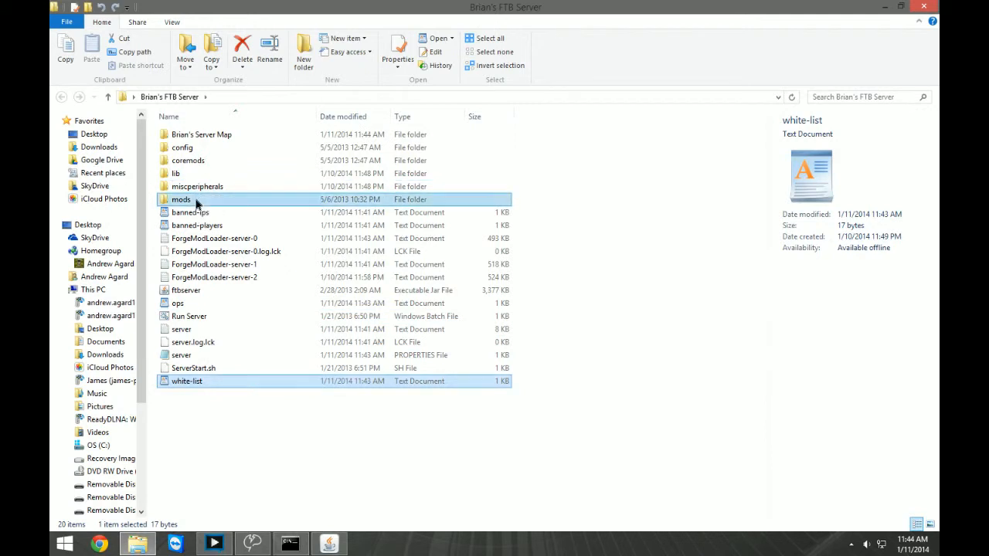
pyautogui.doubleClick(196, 201)
pyautogui.click(196, 201)
pyautogui.scroll(-3, 237, 288)
pyautogui.scroll(3, 236, 289)
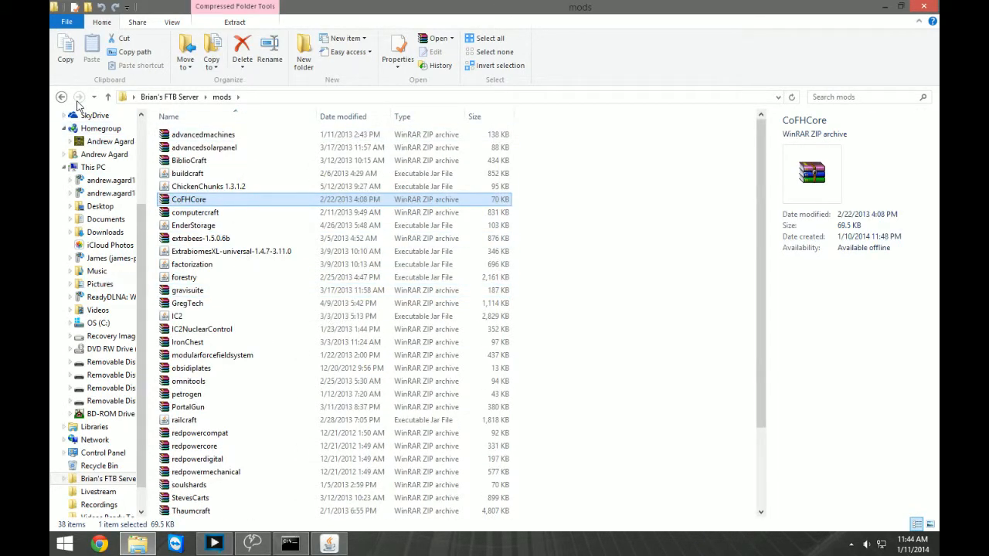
pyautogui.click(62, 97)
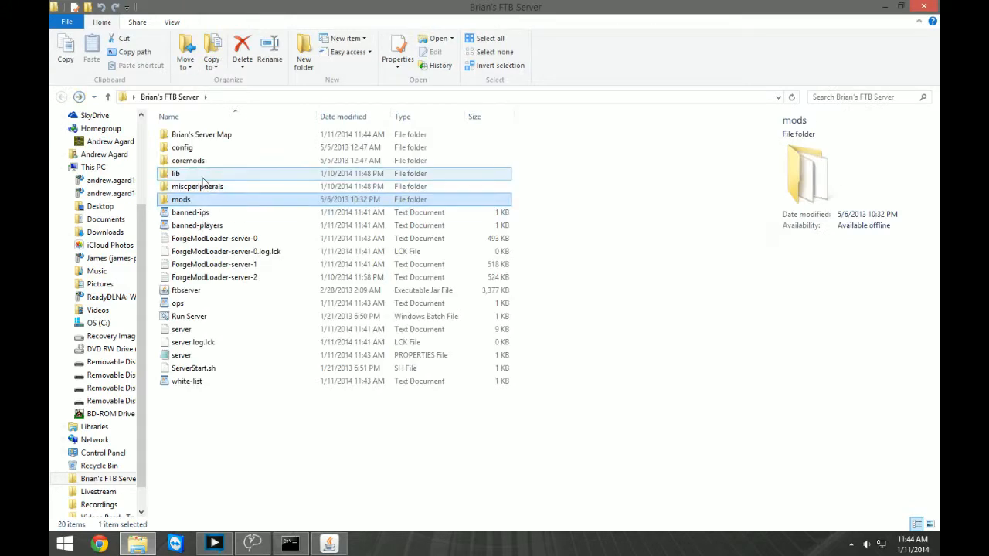
pyautogui.doubleClick(216, 137)
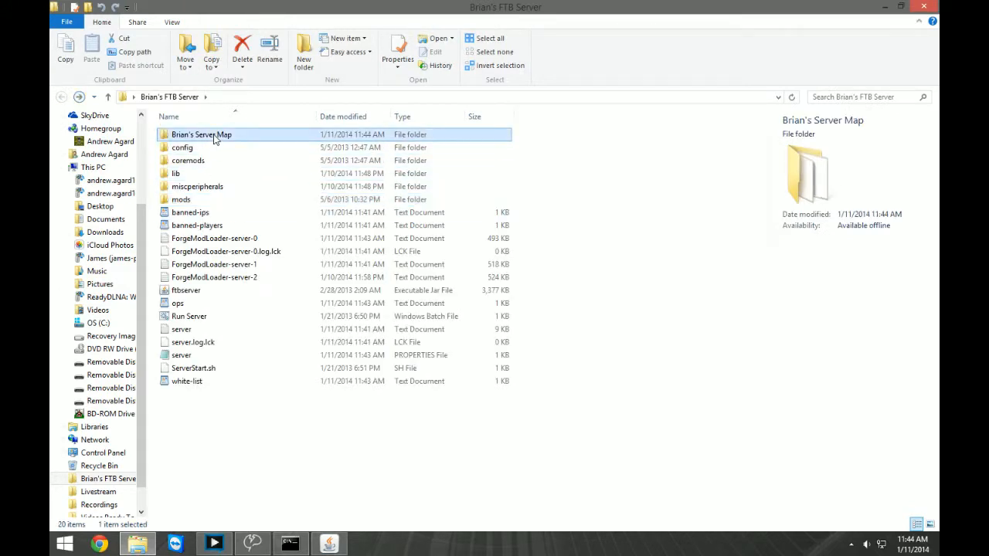
pyautogui.click(57, 96)
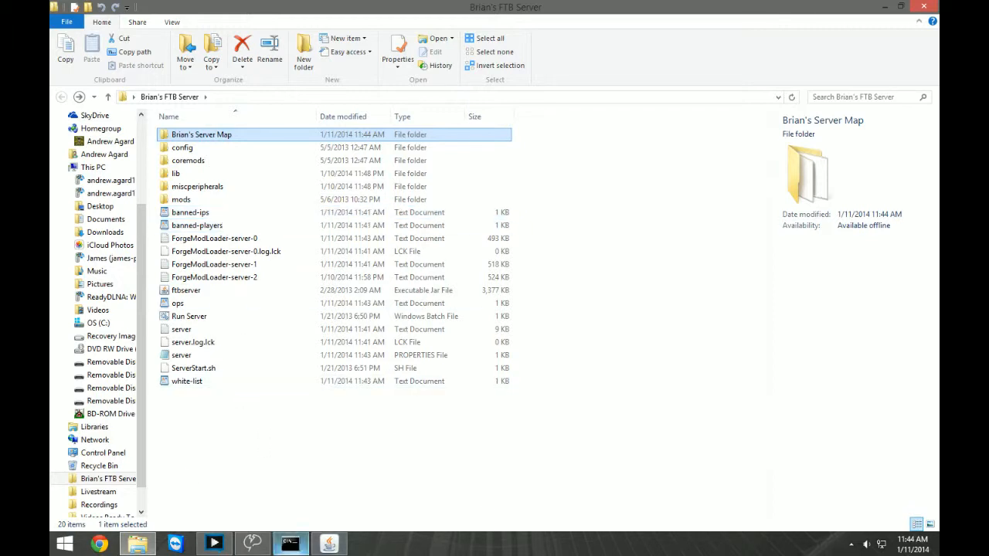
# Return to the MindCrack game, close the inventory, walk a short way and open the game menu.
pyautogui.click(329, 543)
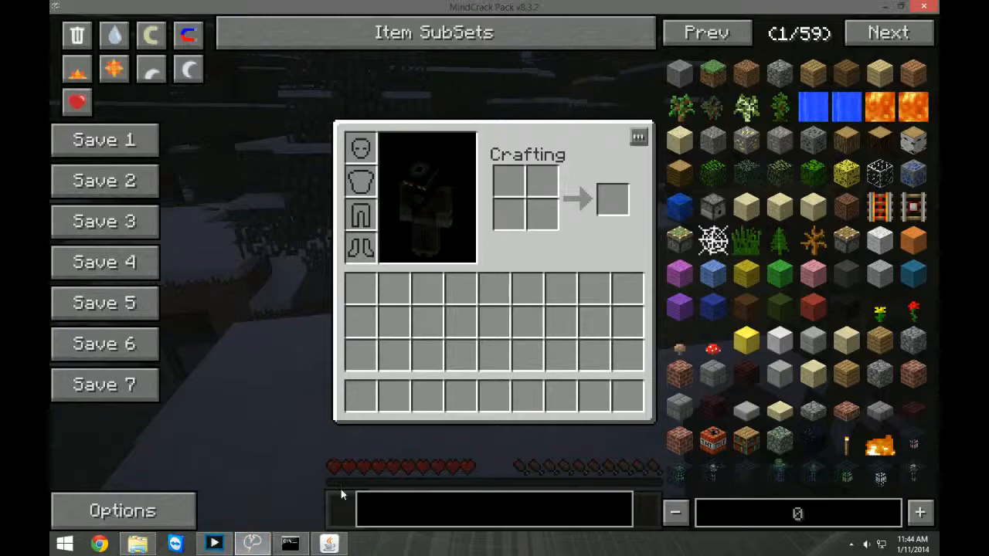
pyautogui.press('e')
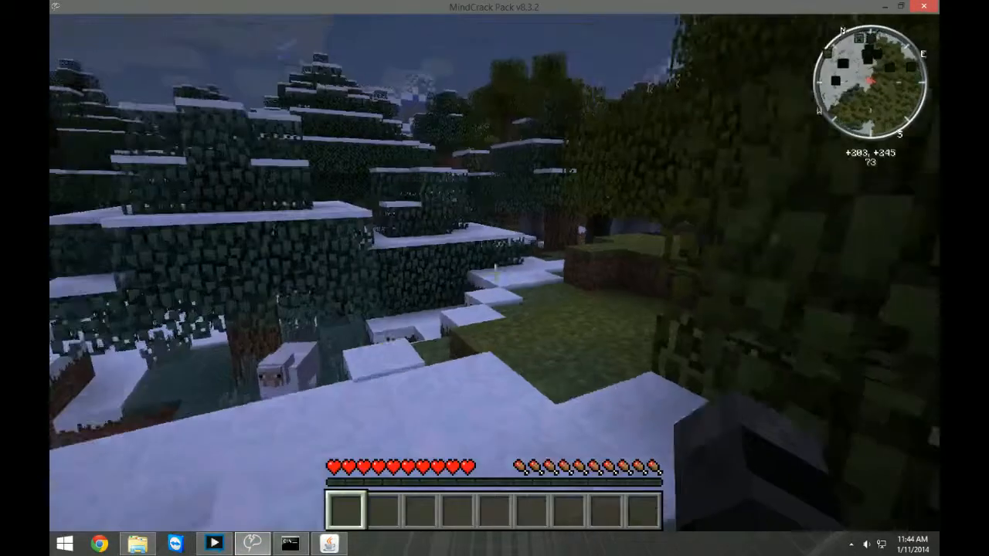
pyautogui.press('w')
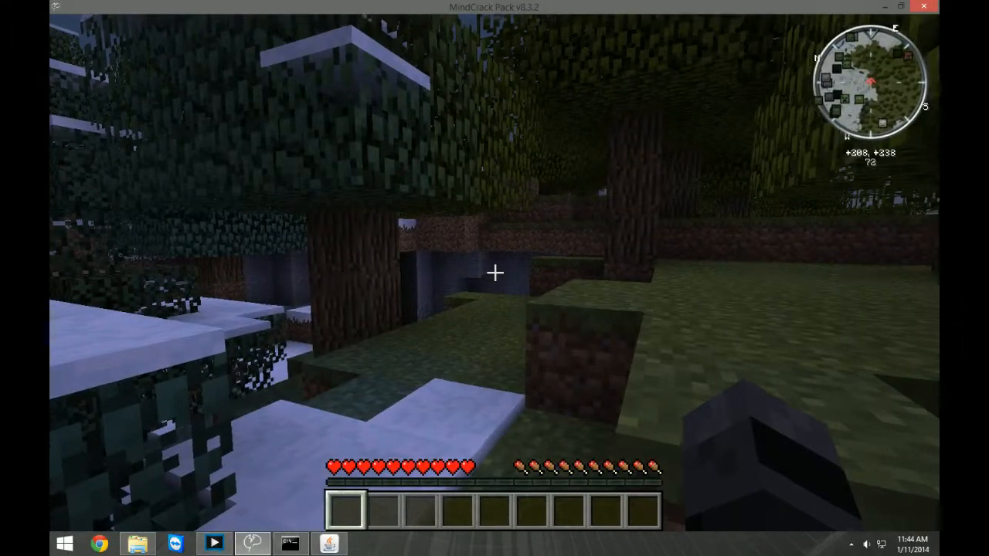
pyautogui.press('Escape')
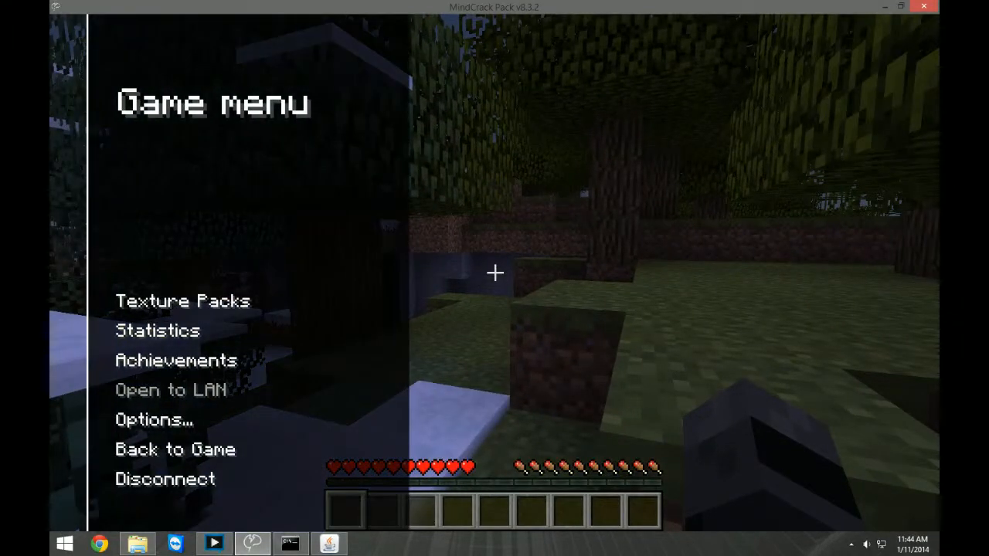
pyautogui.hotkey('alt', 'Tab')
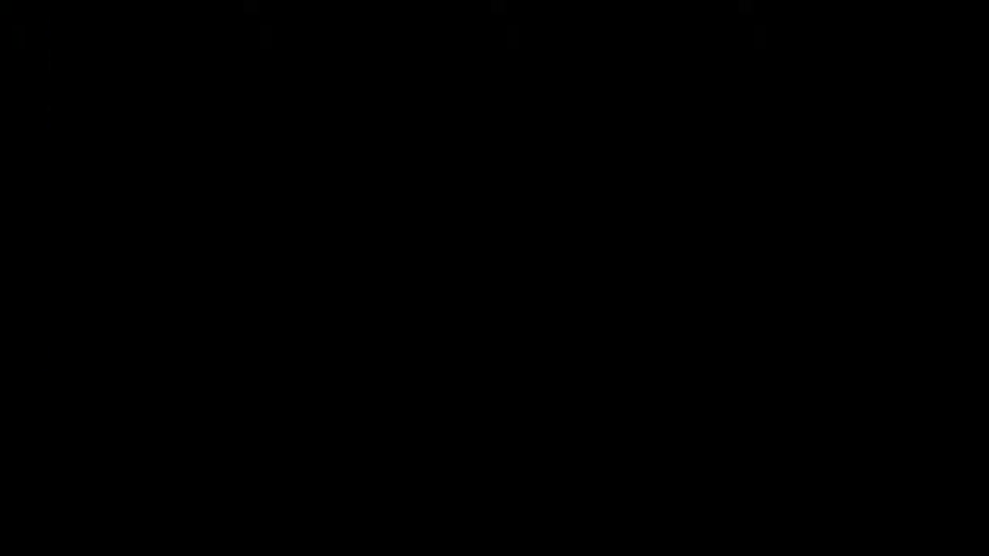